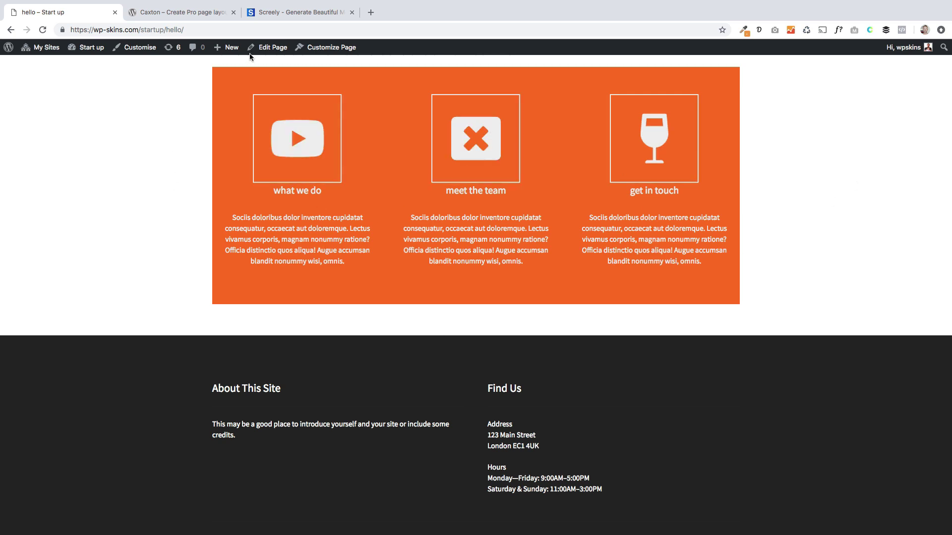
Create a new page in a separate tab and title it 'Services'
mouse_move(228, 48)
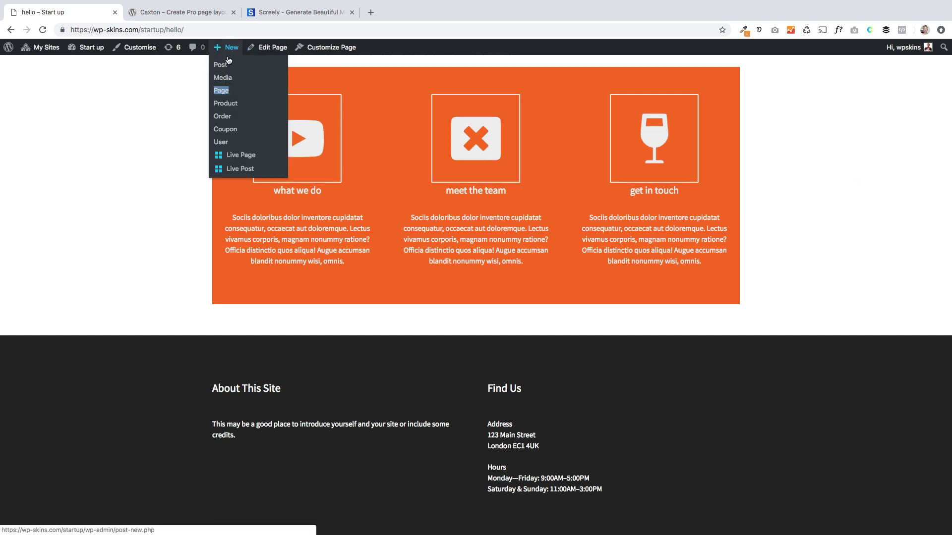
right_click(228, 91)
click(241, 94)
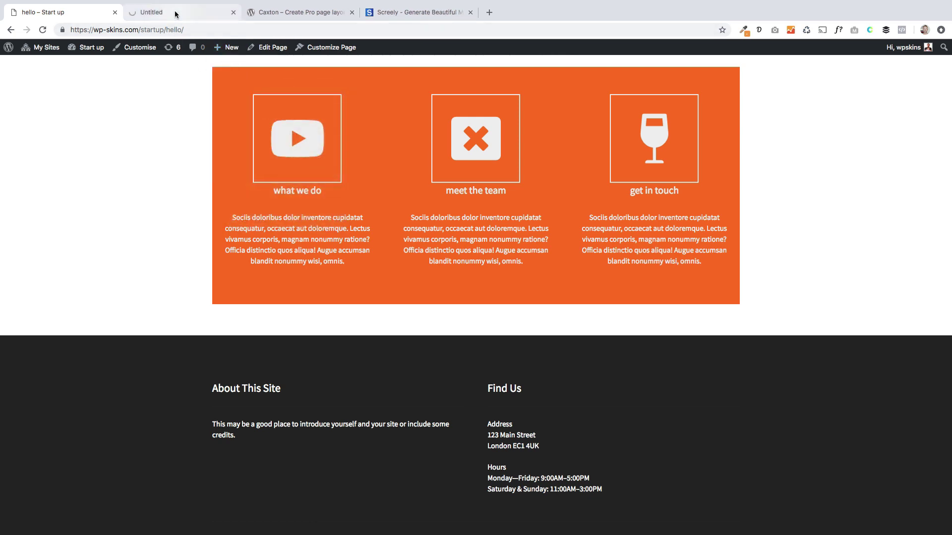
click(176, 14)
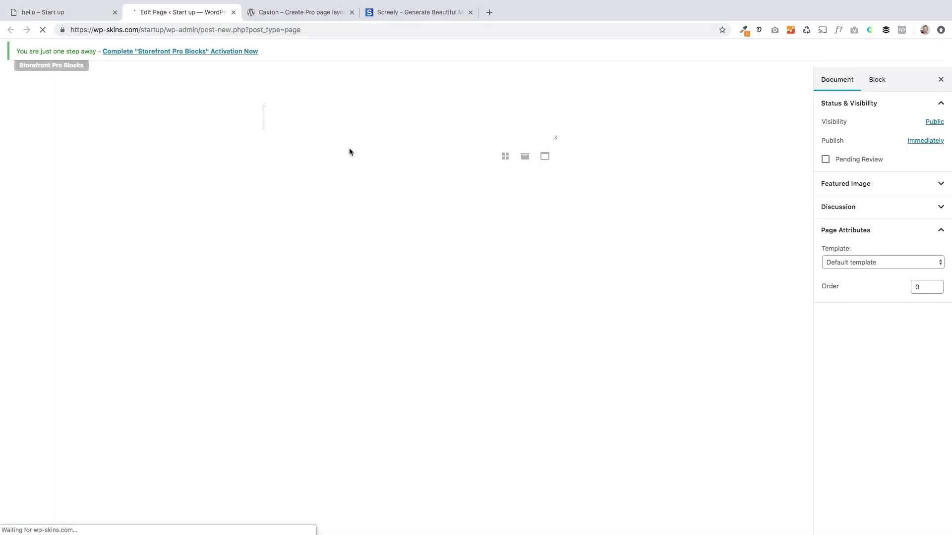
text(c)
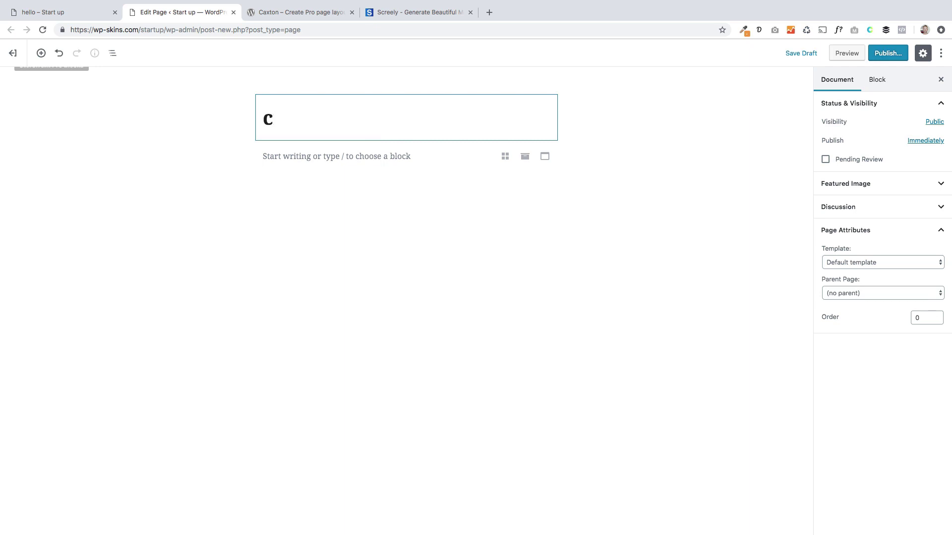
key(BackSpace)
text(Services)
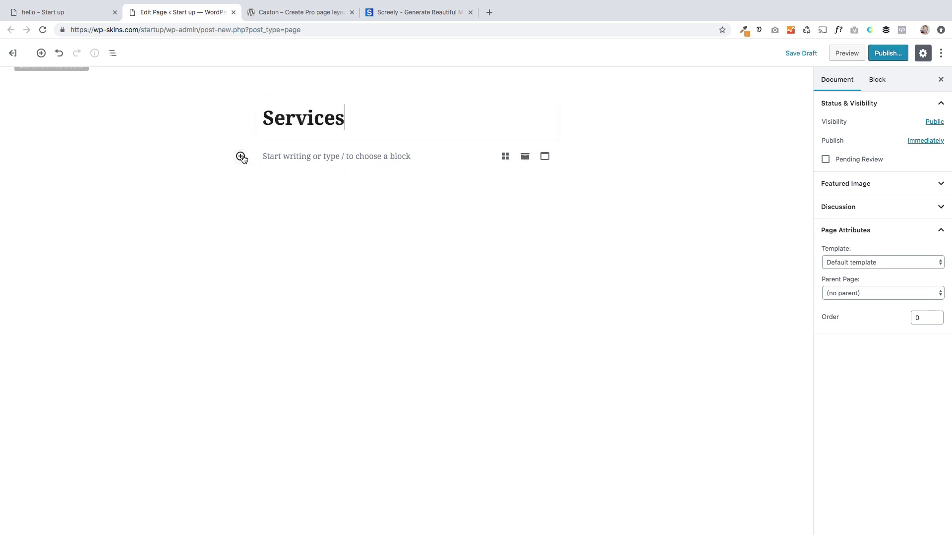
Expand the Caxton category in the block inserter
click(241, 157)
scroll(323, 340, down, 5)
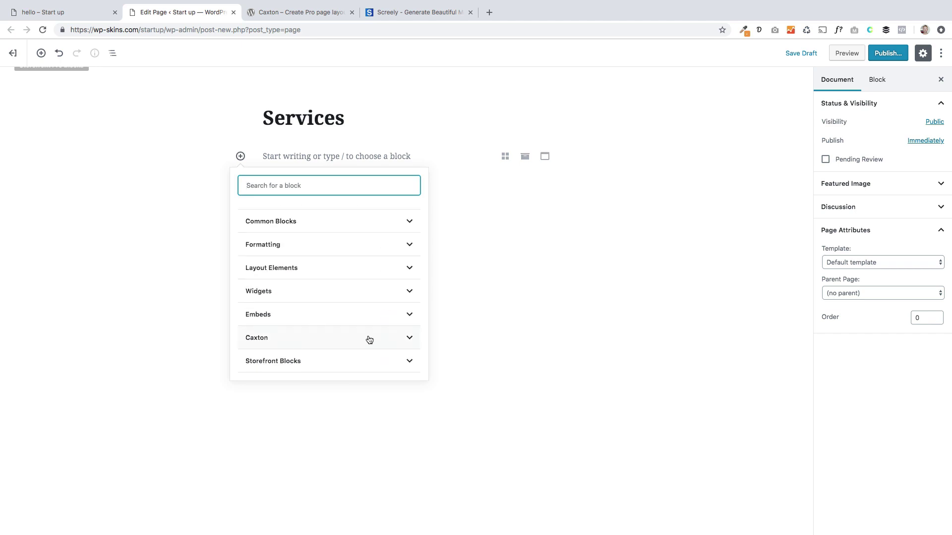
click(304, 339)
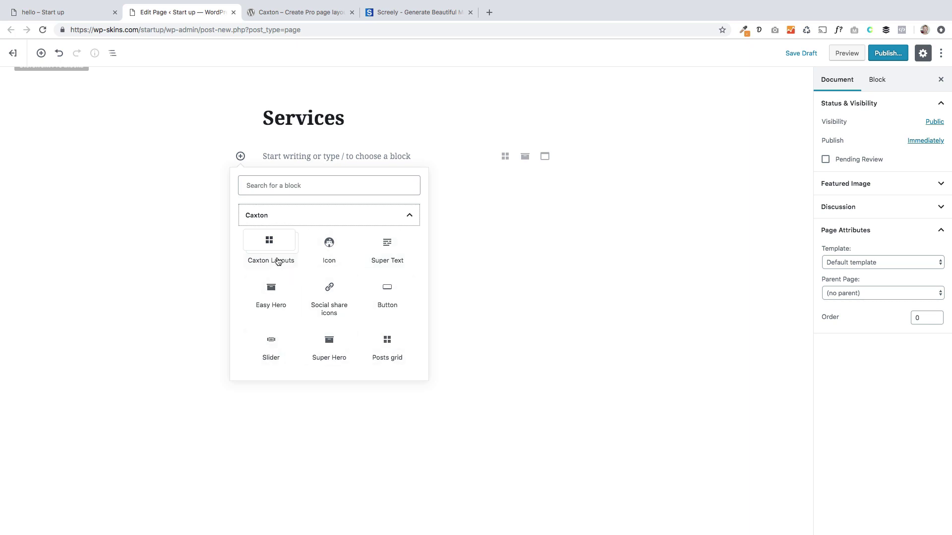
Insert a Caxton Layouts block with three equal columns and select the whole layout
click(269, 244)
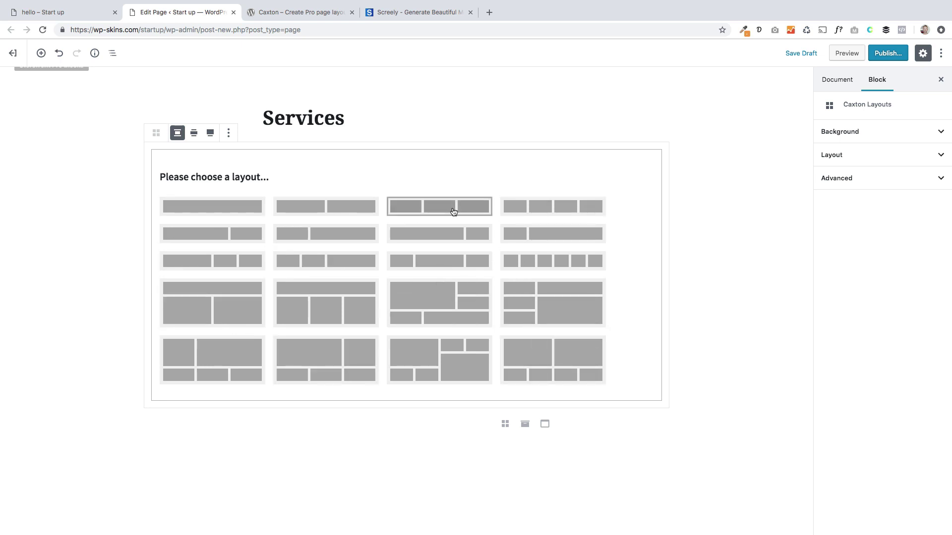
click(431, 212)
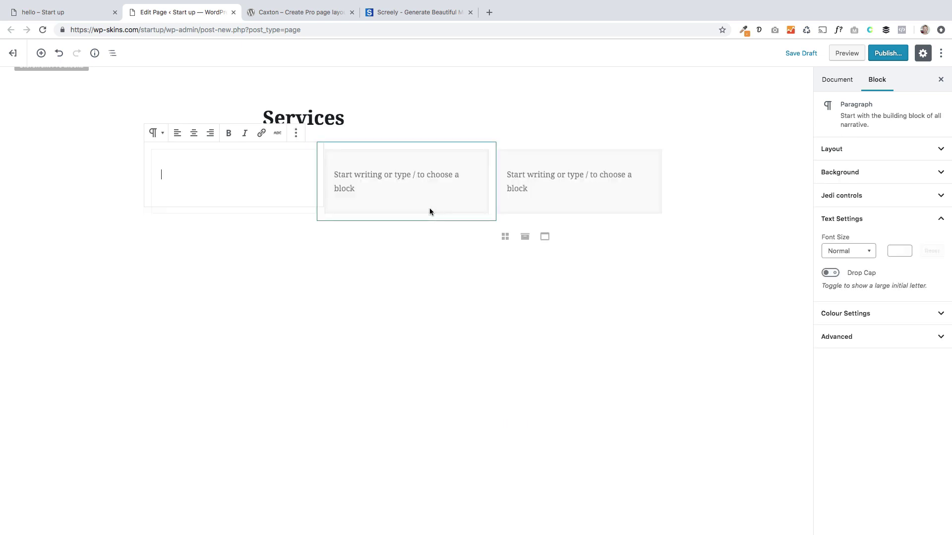
click(143, 158)
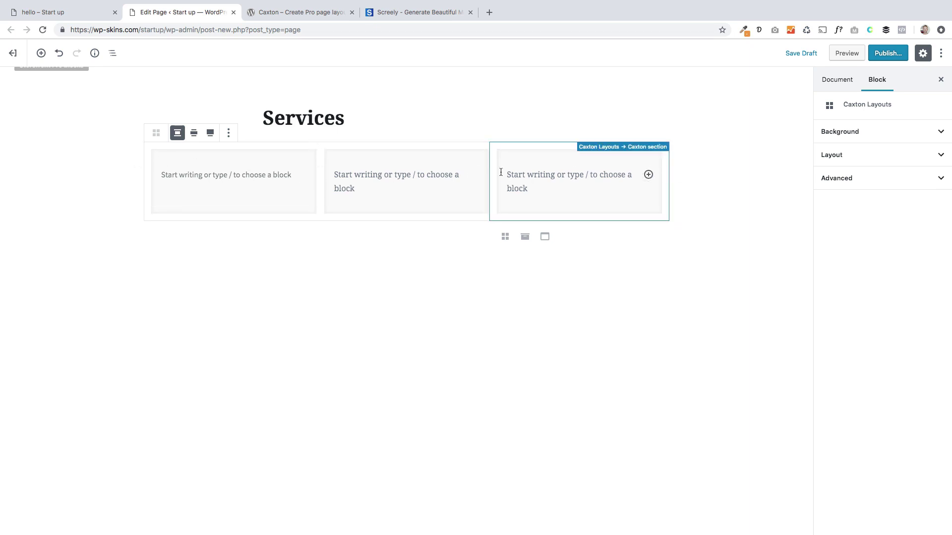
Paste the same sample paragraph into each of the three columns
click(273, 174)
text(Voluptates possimus magni per diamlorem etiam tempora distinctio minim? Laoreet class, dolores? Quod dolore provident, bibendum neque blanditiis minus mollit felis porttitor quidem sapiente, alias.)
click(352, 175)
text(Voluptates possimus magni per diamlorem etiam tempora distinctio minim? Laoreet class, dolores? Quod dolore provident, bibendum neque blanditiis minus mollit felis porttitor quidem sapiente, alias.)
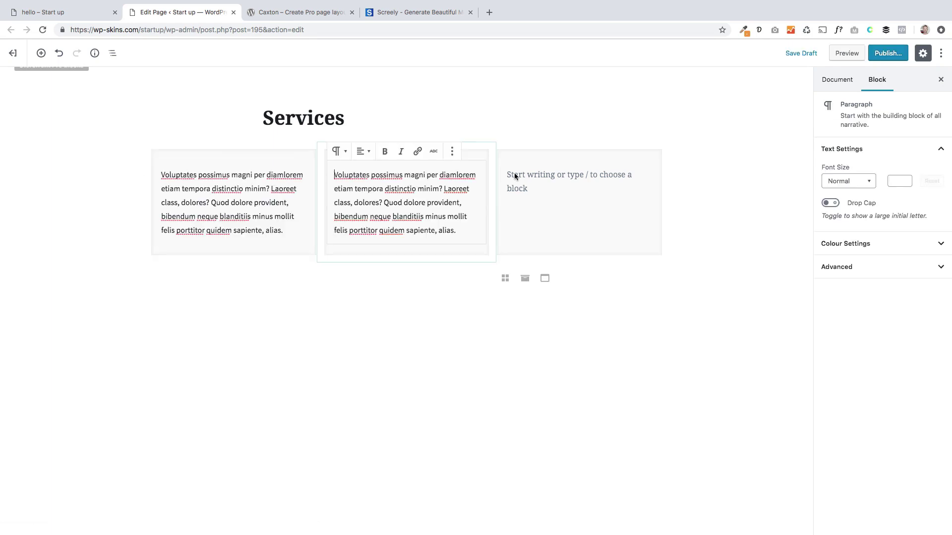
click(514, 174)
text(Voluptates possimus magni per diamlorem etiam tempora distinctio minim? Laoreet class, dolores? Quod dolore provident, bibendum neque blanditiis minus mollit felis porttitor quidem sapiente, alias.)
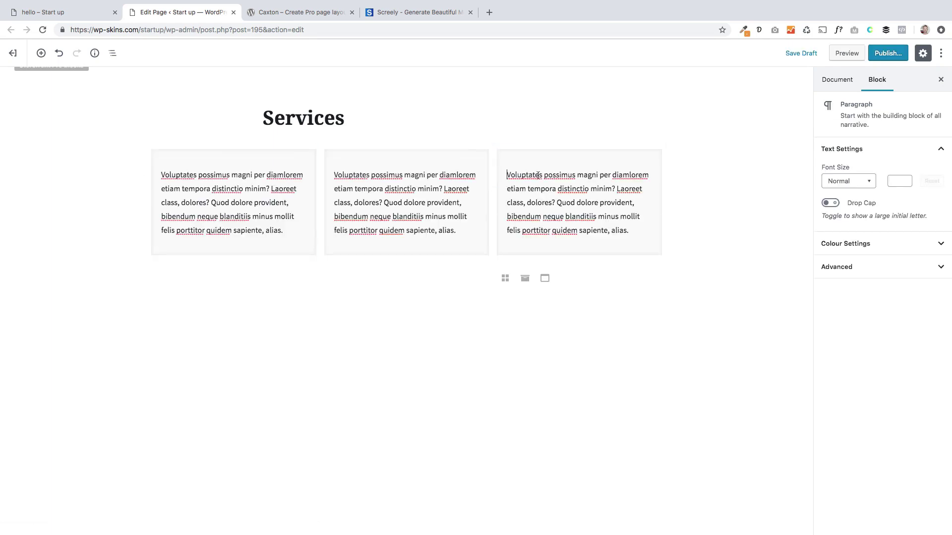
Give the layout a Luminous vivid orange background and compare with the live reference page
click(132, 155)
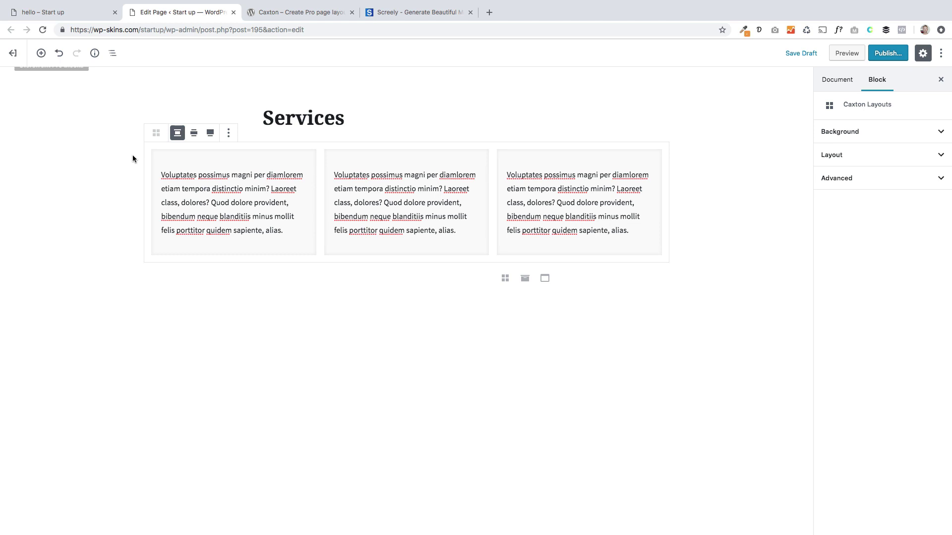
click(843, 139)
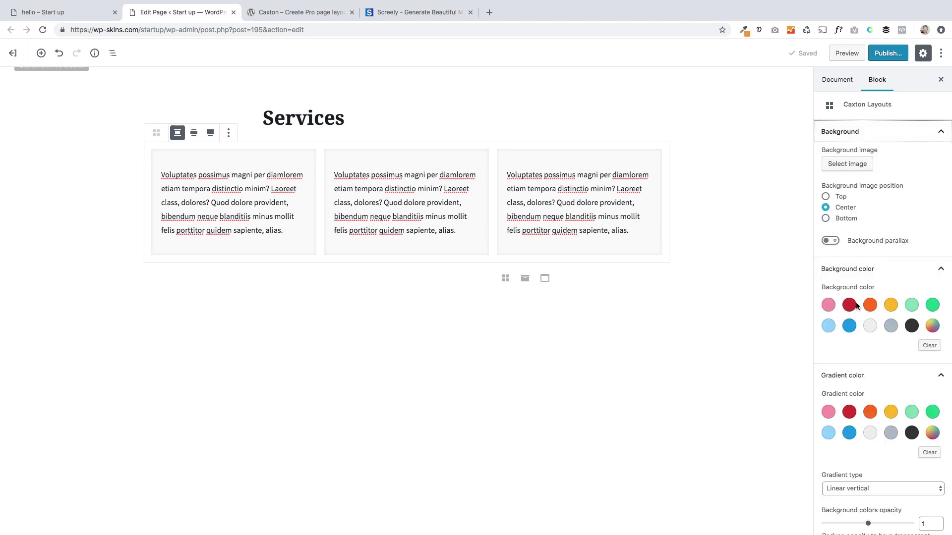
click(871, 305)
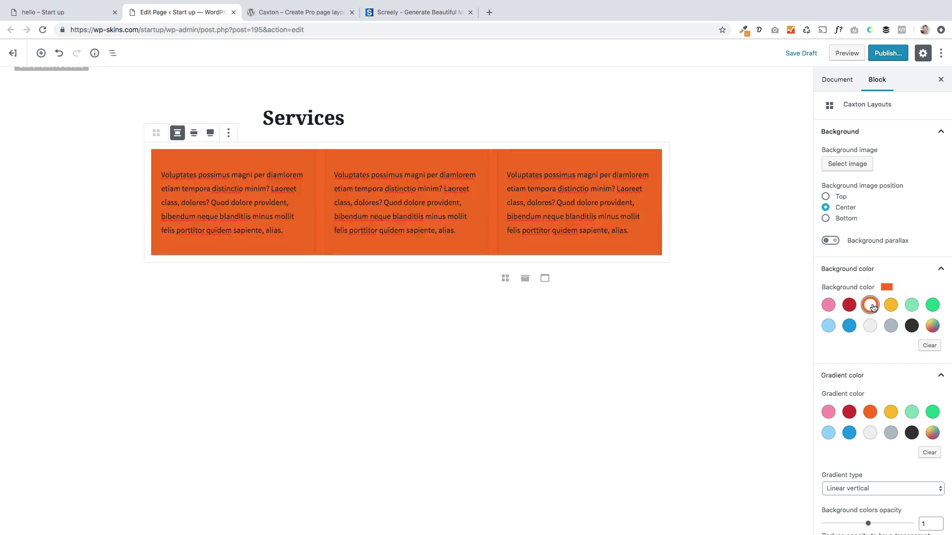
click(77, 15)
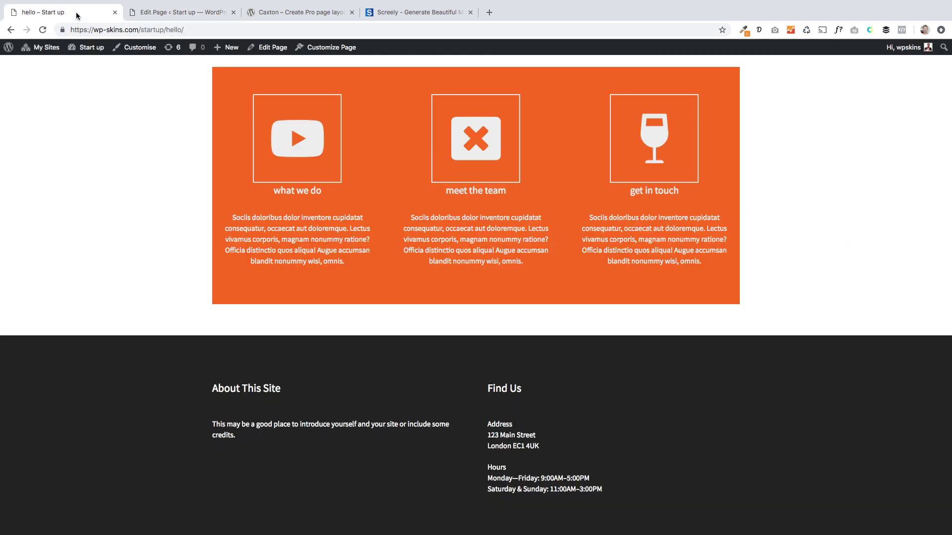
click(151, 14)
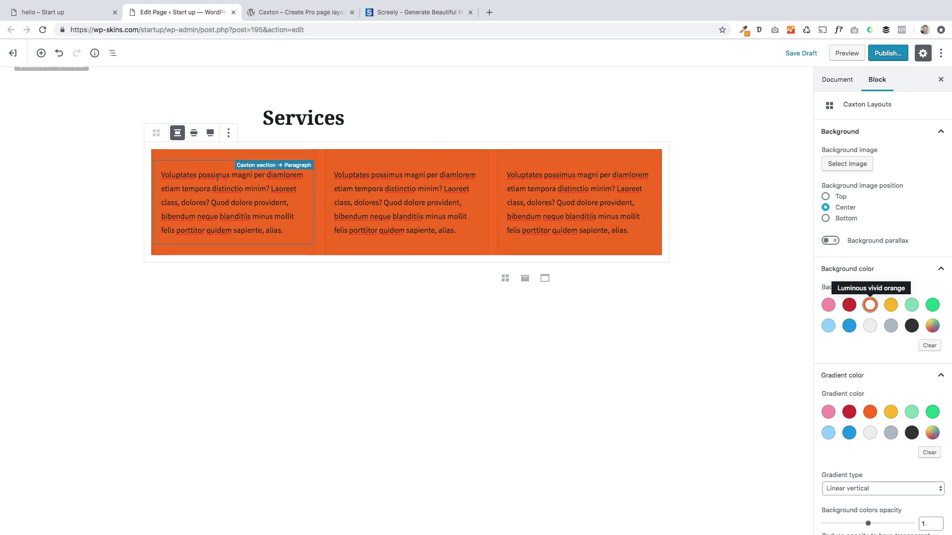
click(100, 14)
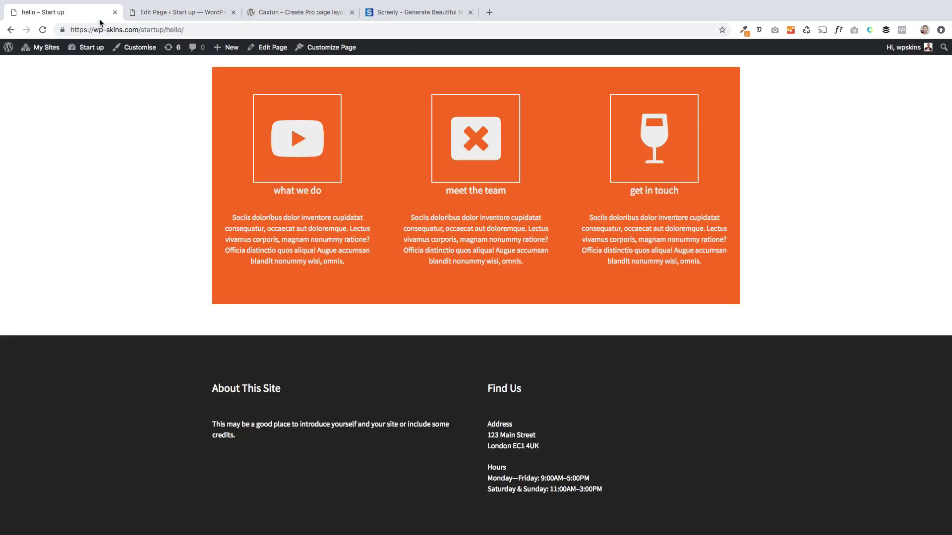
Add a paragraph reading 'what we do' above the first column's sample text
click(166, 19)
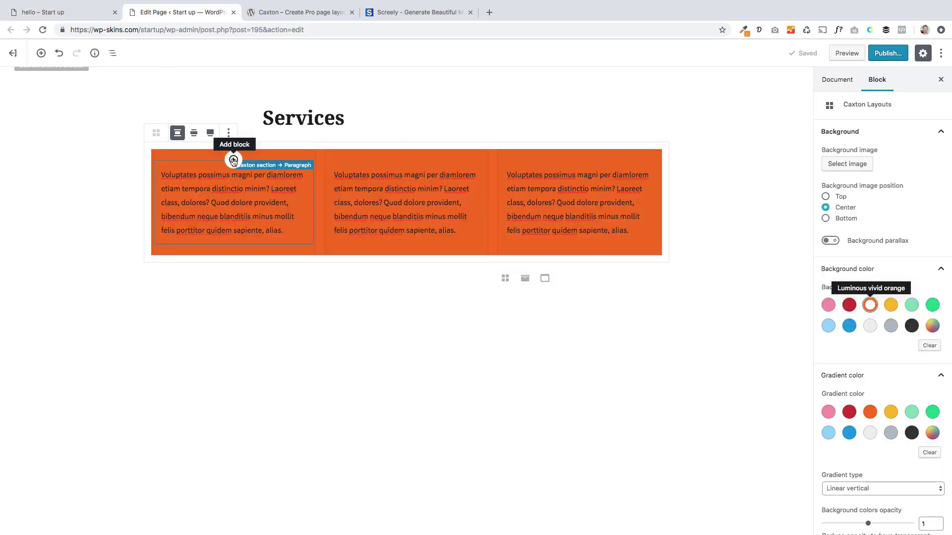
click(233, 160)
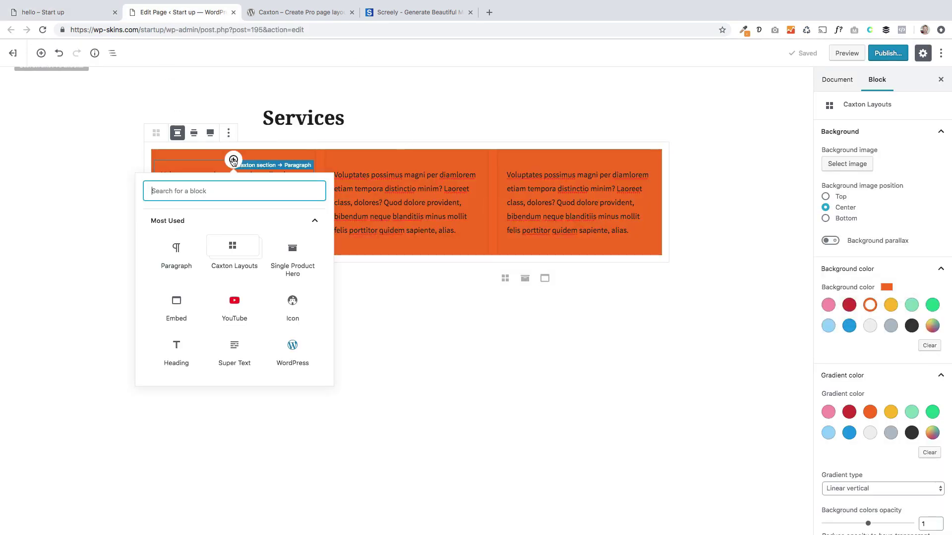
click(181, 263)
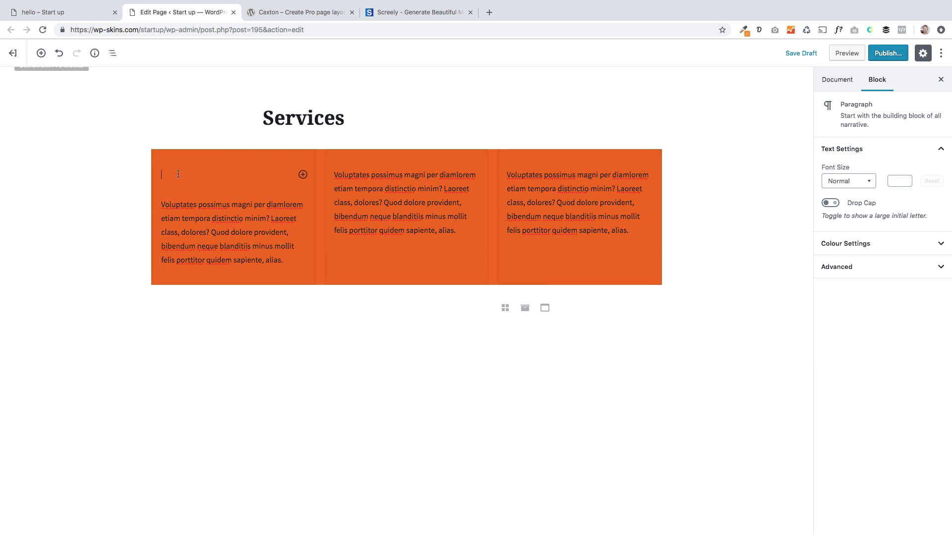
click(20, 12)
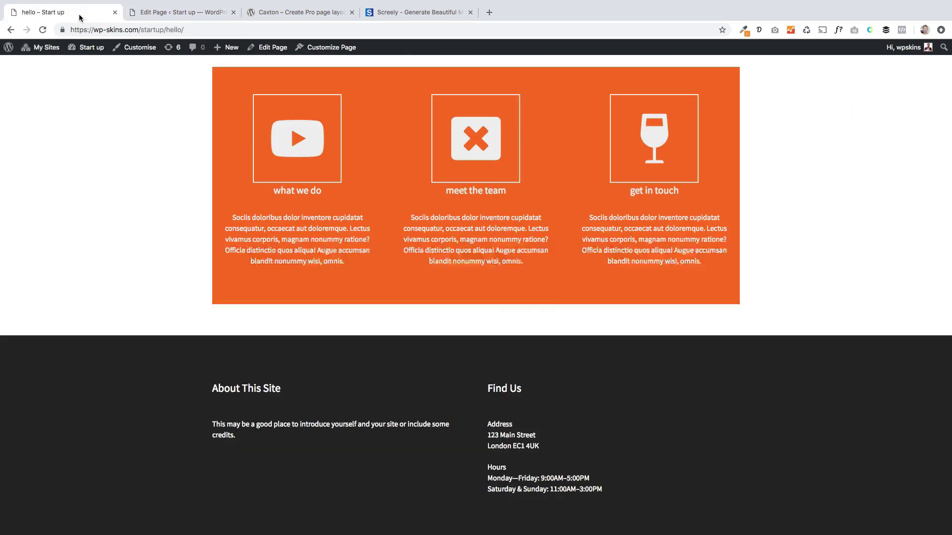
click(181, 12)
text(what we do)
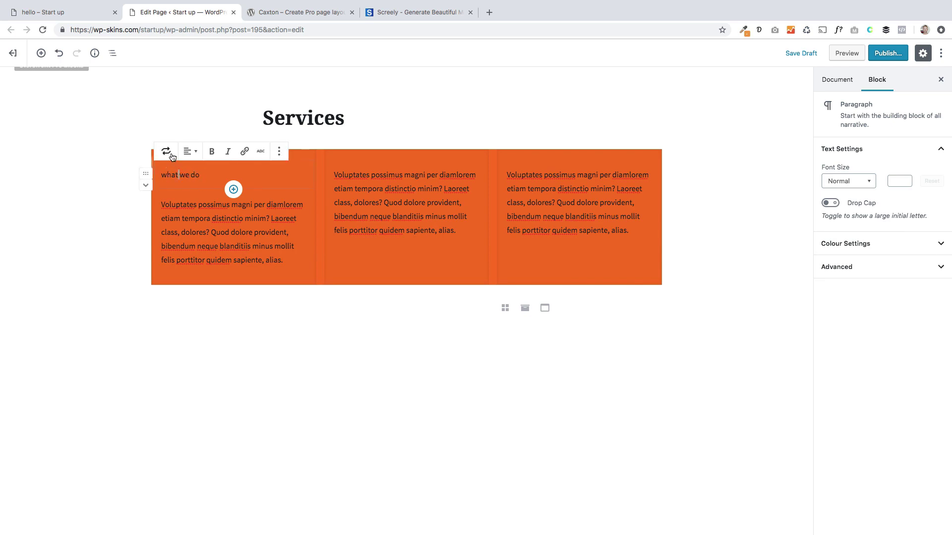
Convert 'what we do' to Super Text and make it white, font size 20, centred
click(172, 155)
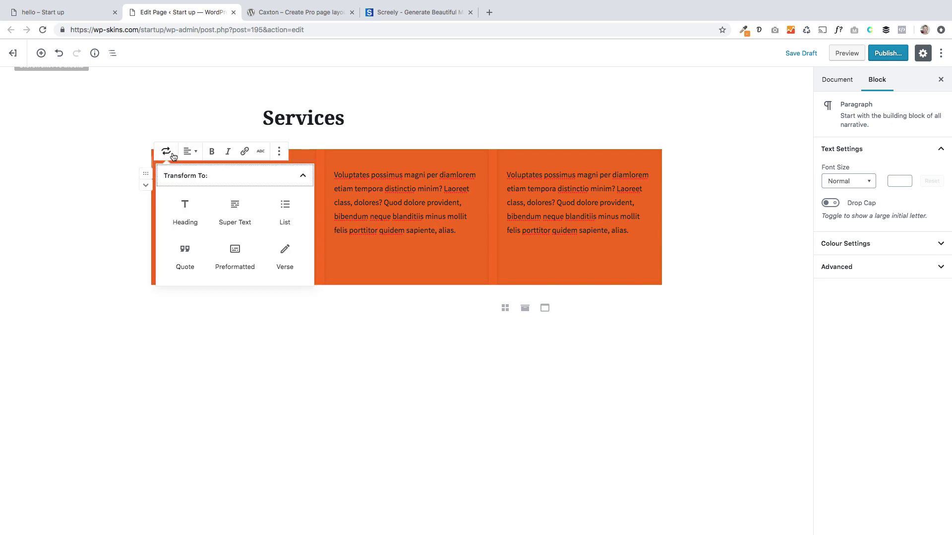
click(240, 210)
click(240, 210)
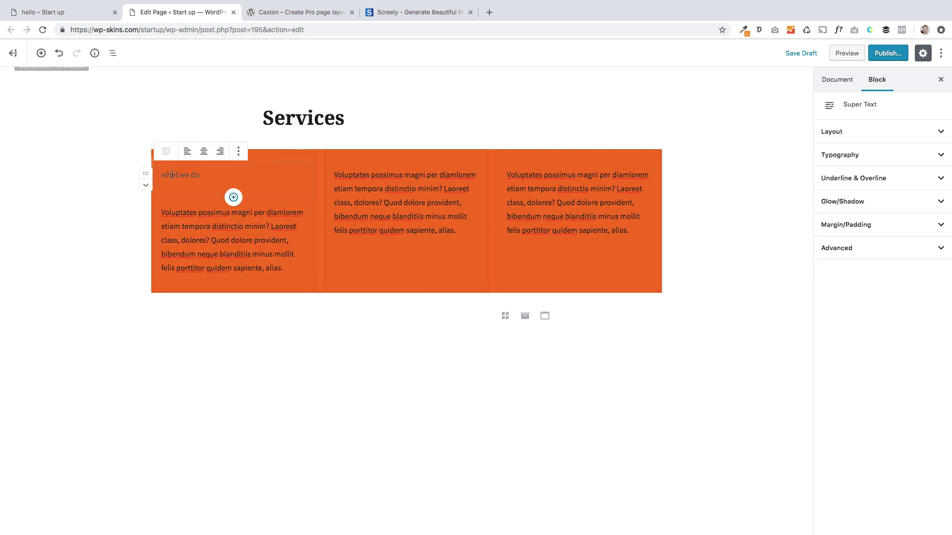
click(876, 160)
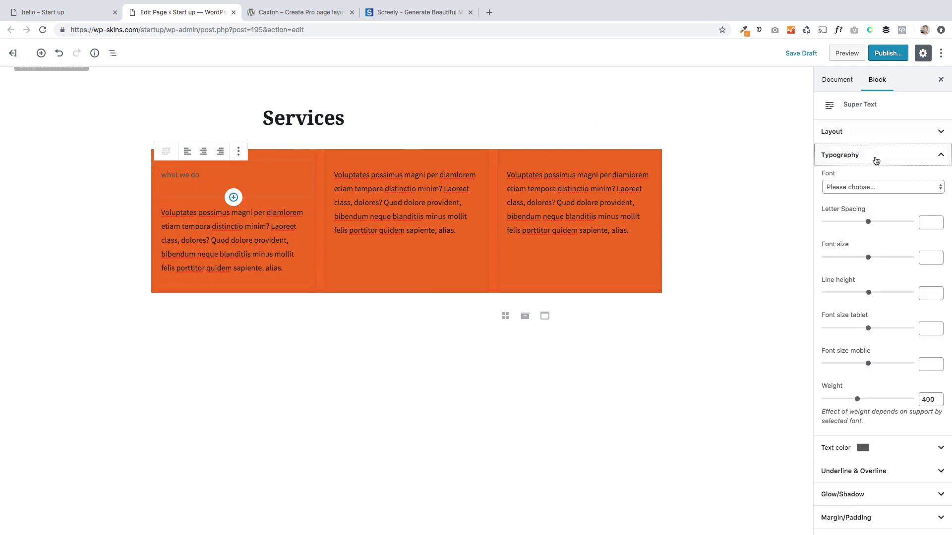
click(892, 452)
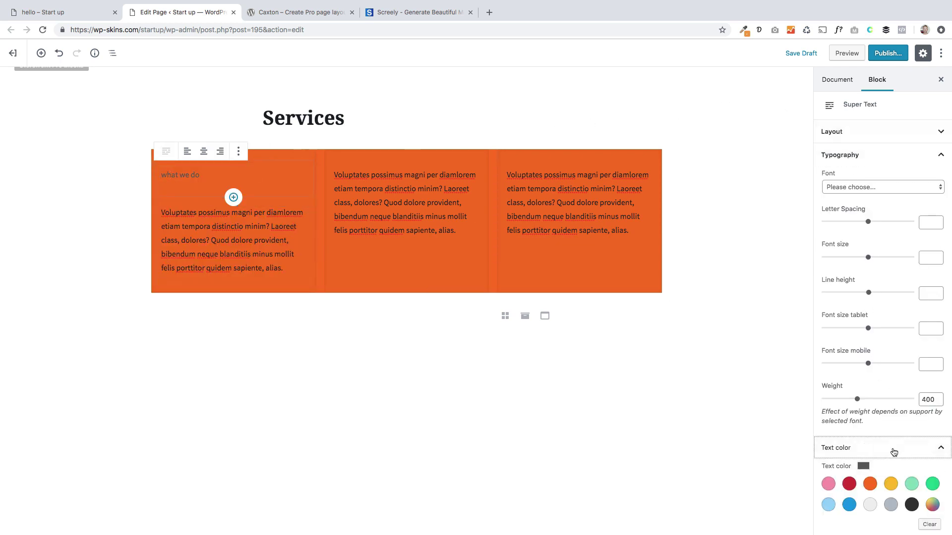
click(875, 505)
click(923, 257)
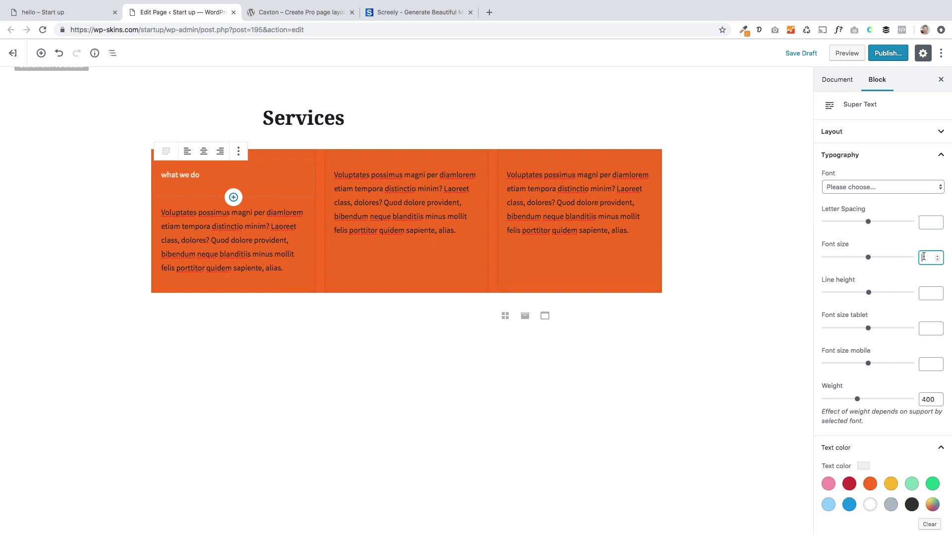
text(20)
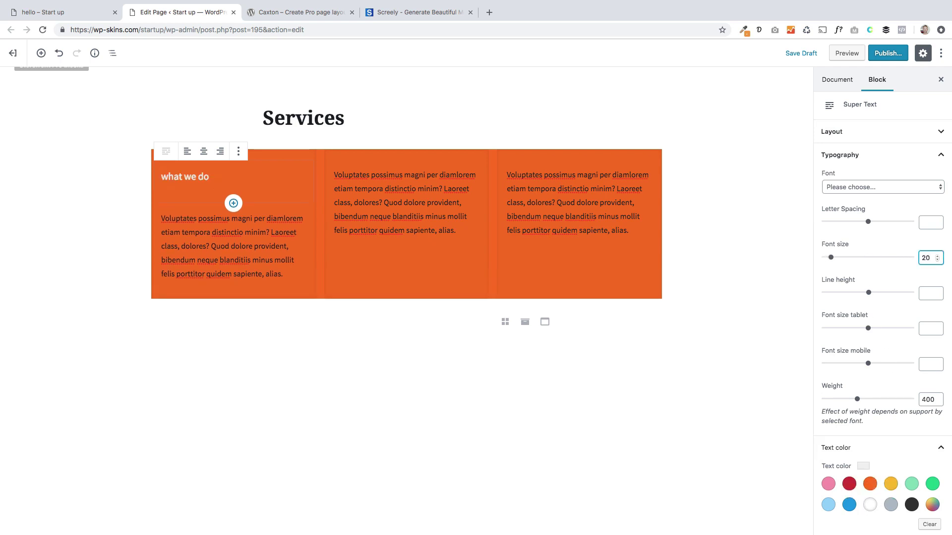
click(201, 151)
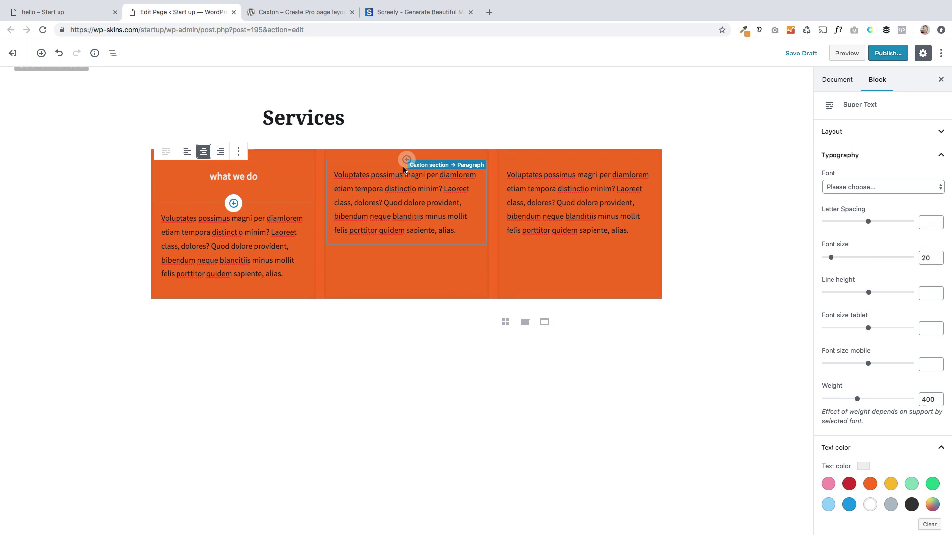
Add a centred 'meet the team' paragraph above the middle column's text
click(406, 159)
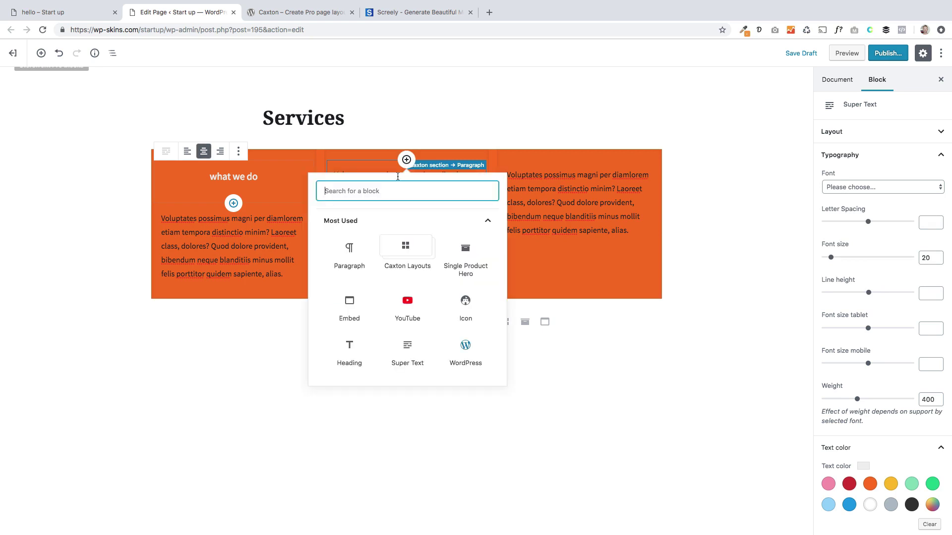
click(349, 251)
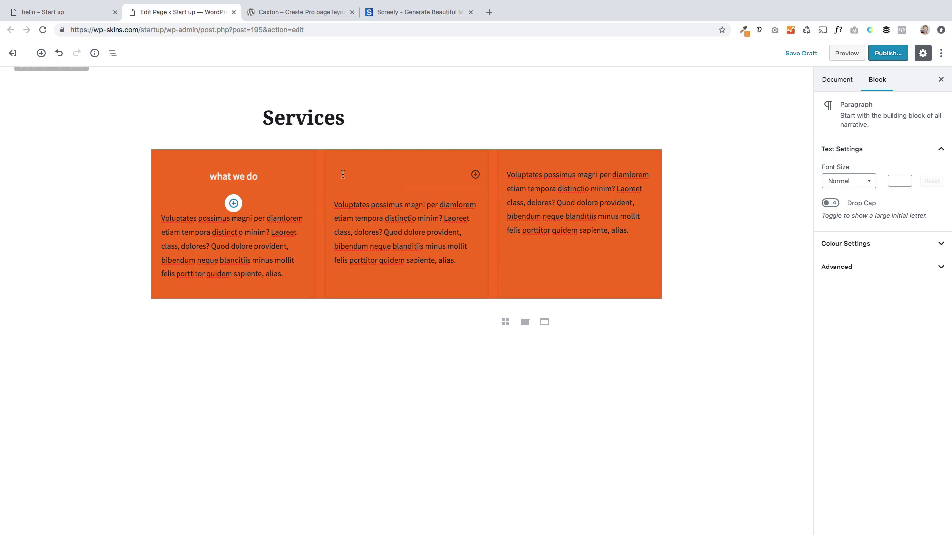
click(94, 15)
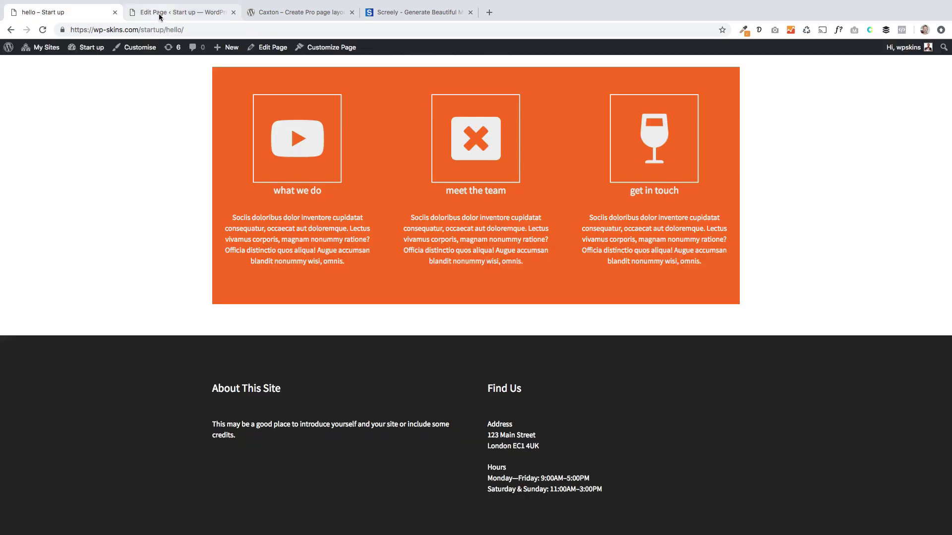
click(174, 12)
text(meet)
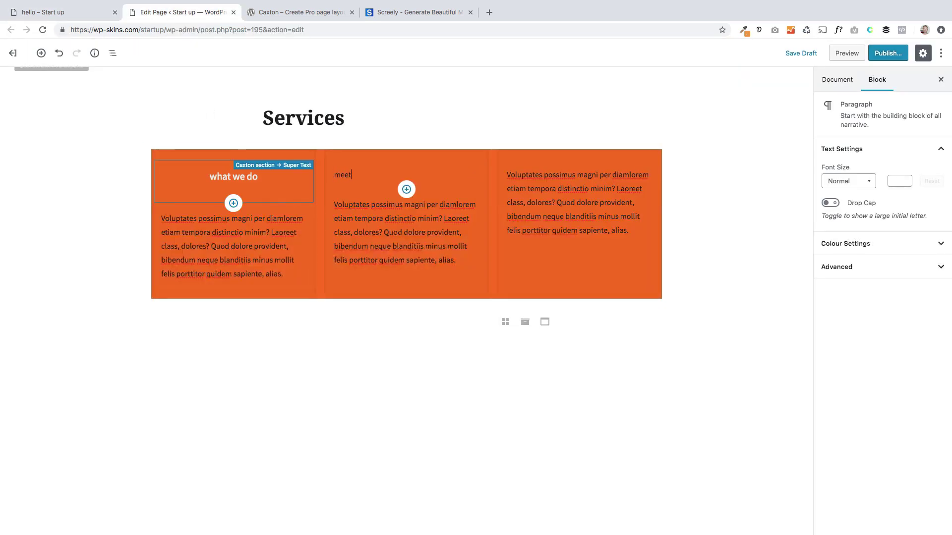
text( the team)
click(372, 155)
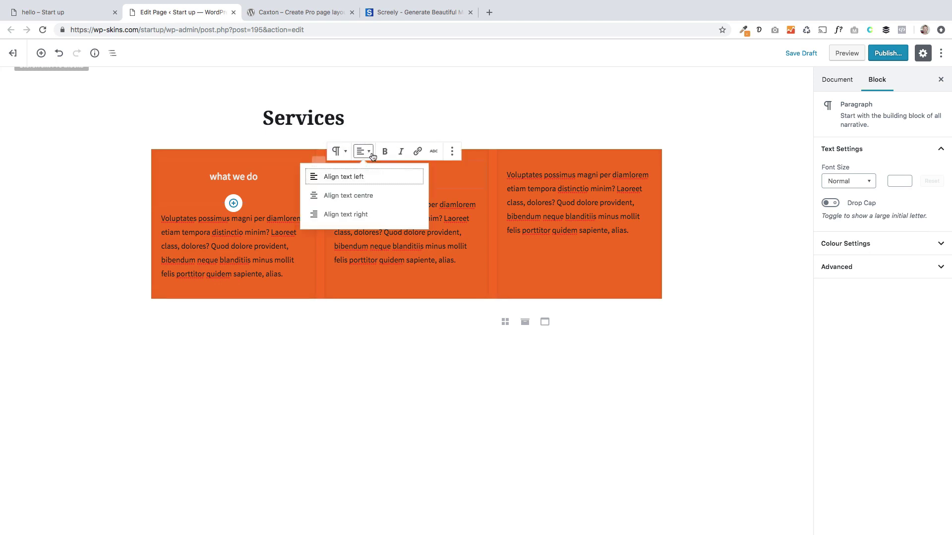
click(372, 195)
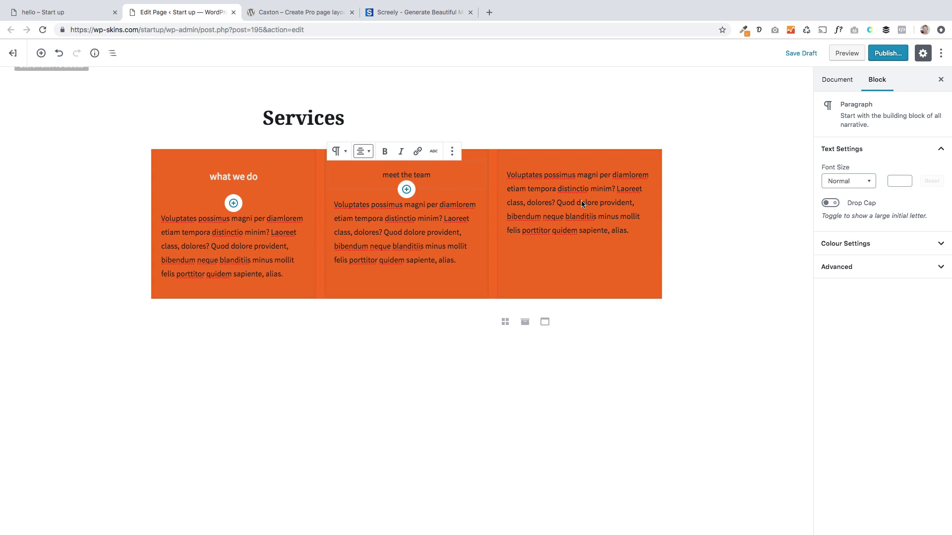
click(428, 175)
Convert 'meet the team' to Super Text, white, font size 20, centred
click(339, 152)
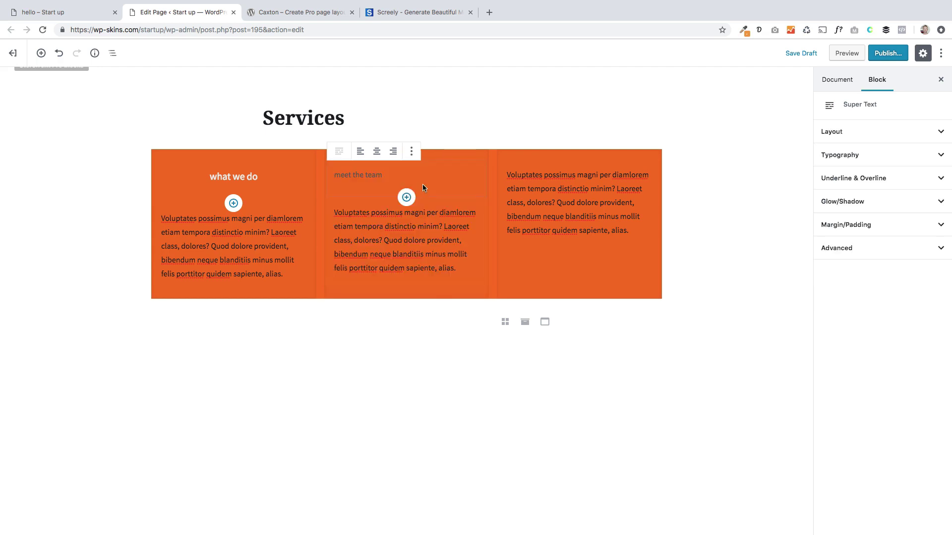
click(404, 208)
click(840, 153)
click(881, 448)
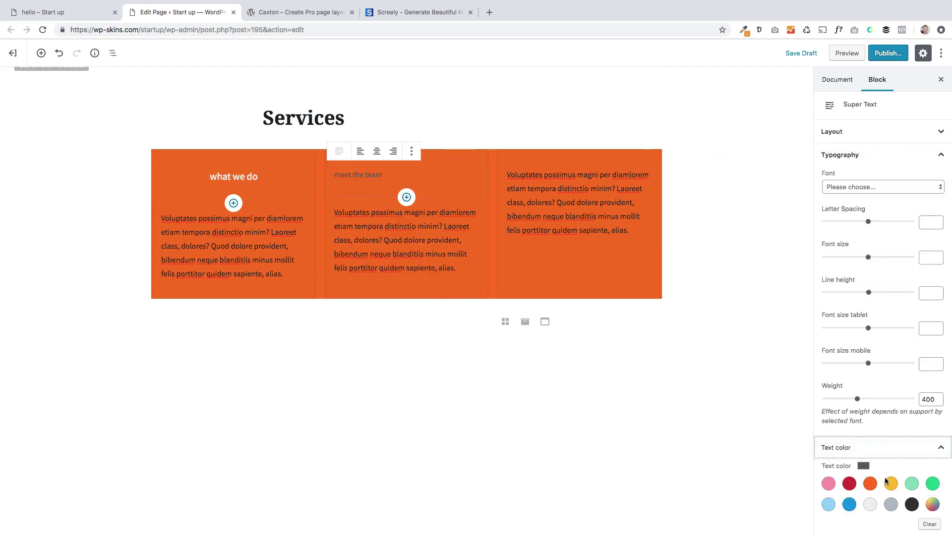
click(875, 506)
click(928, 258)
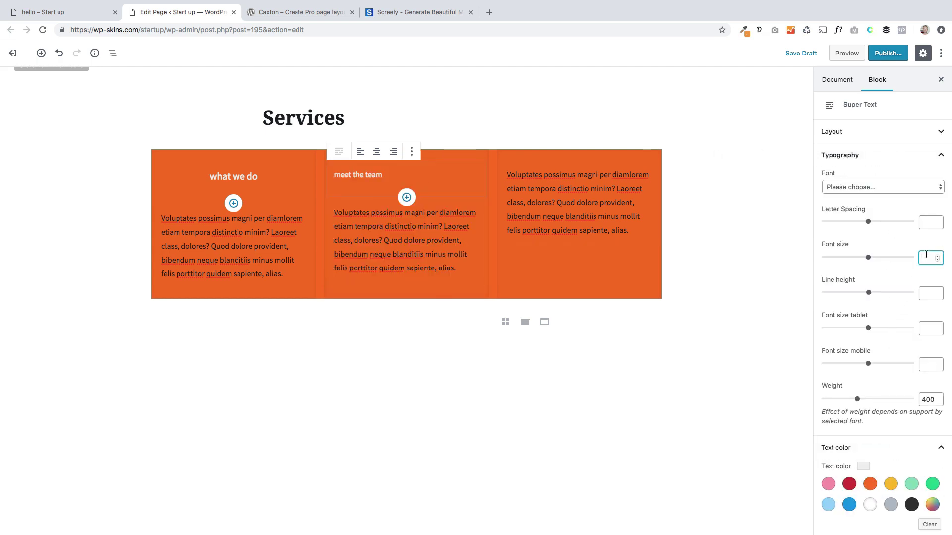
text(20)
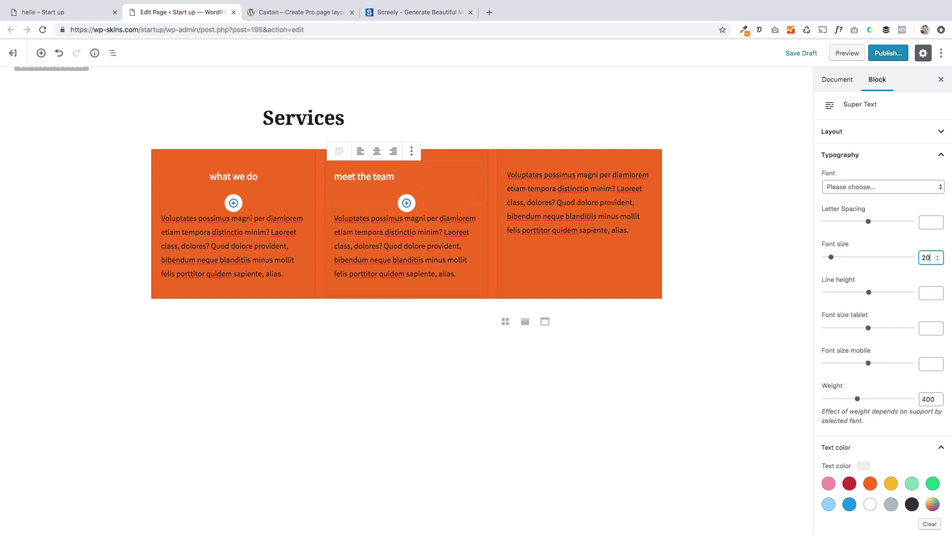
click(377, 152)
Add a paragraph reading 'get in touch' above the third column's text
click(576, 163)
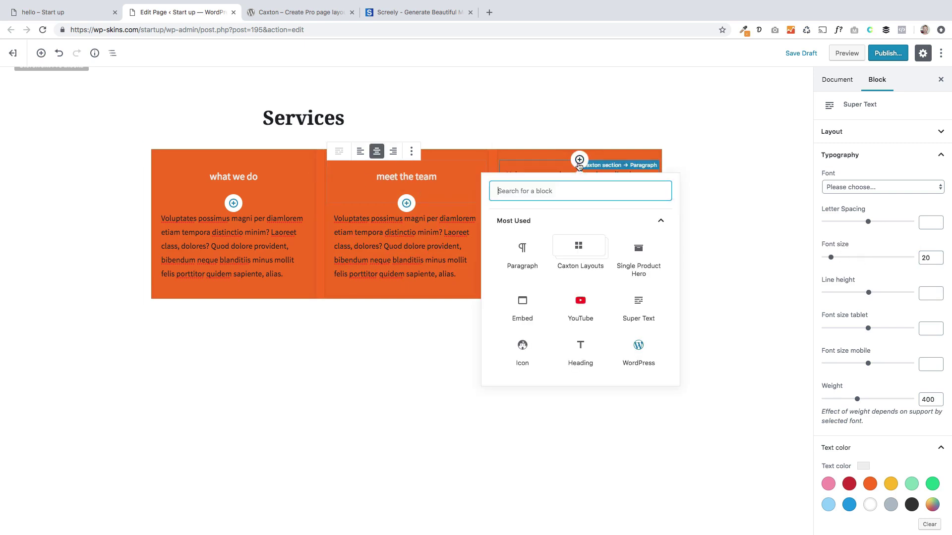
click(522, 250)
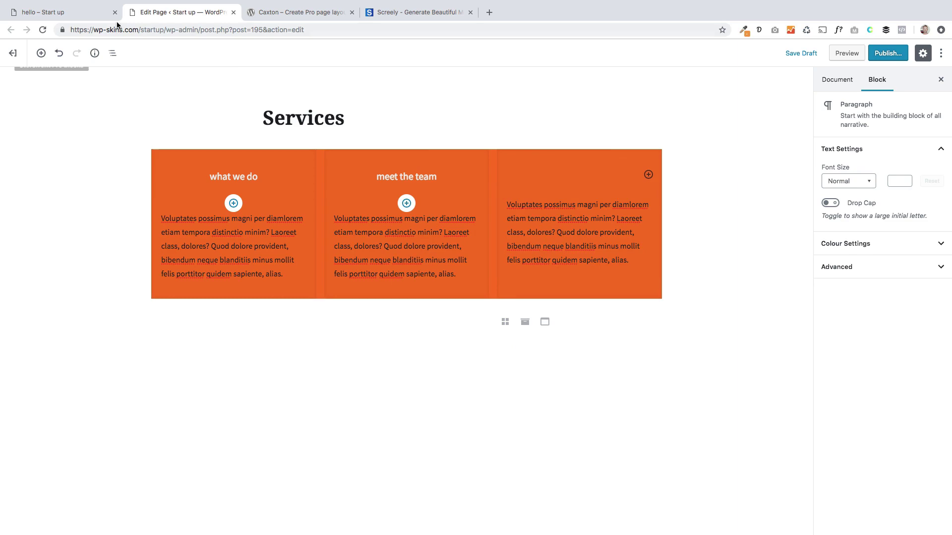
click(64, 12)
click(170, 13)
text(get in touch)
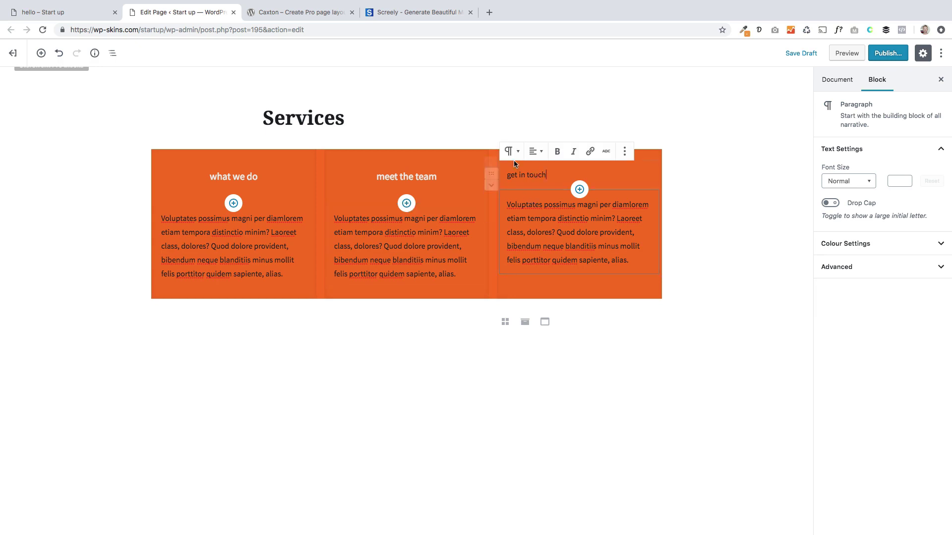
Convert the 'get in touch' line into a Caxton Super Text block
click(512, 151)
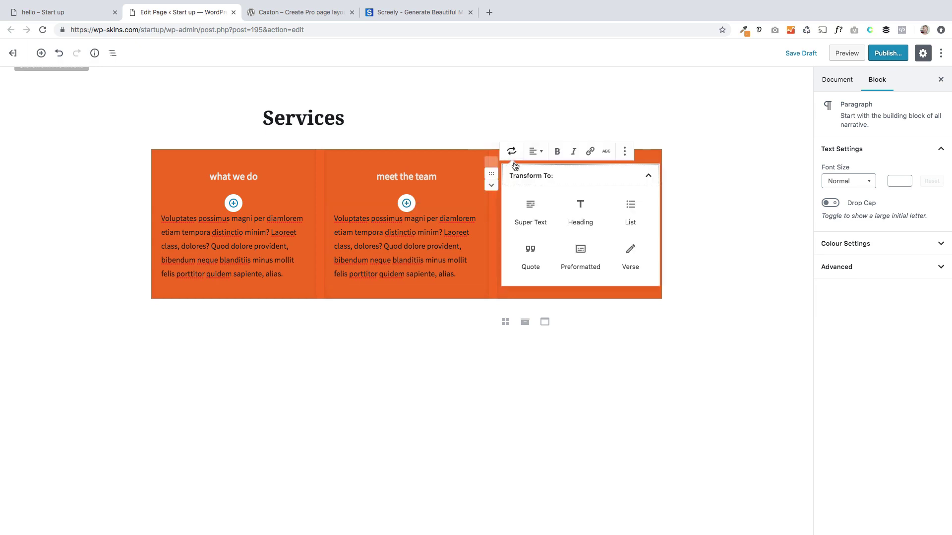
click(564, 209)
click(578, 201)
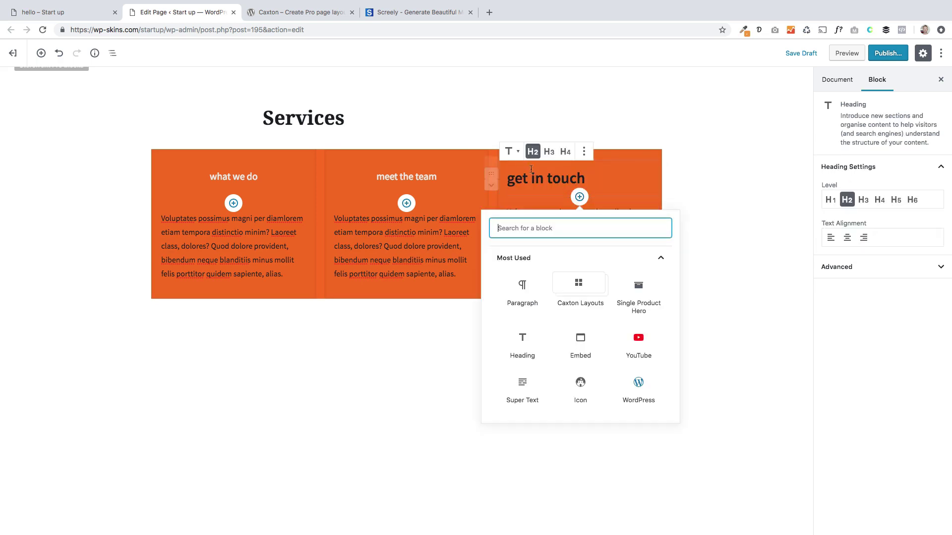
click(512, 152)
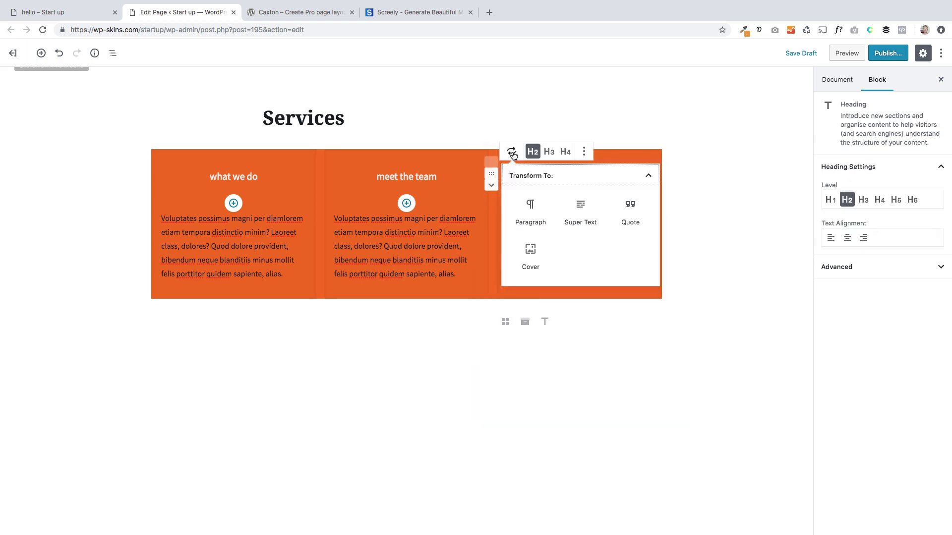
click(584, 214)
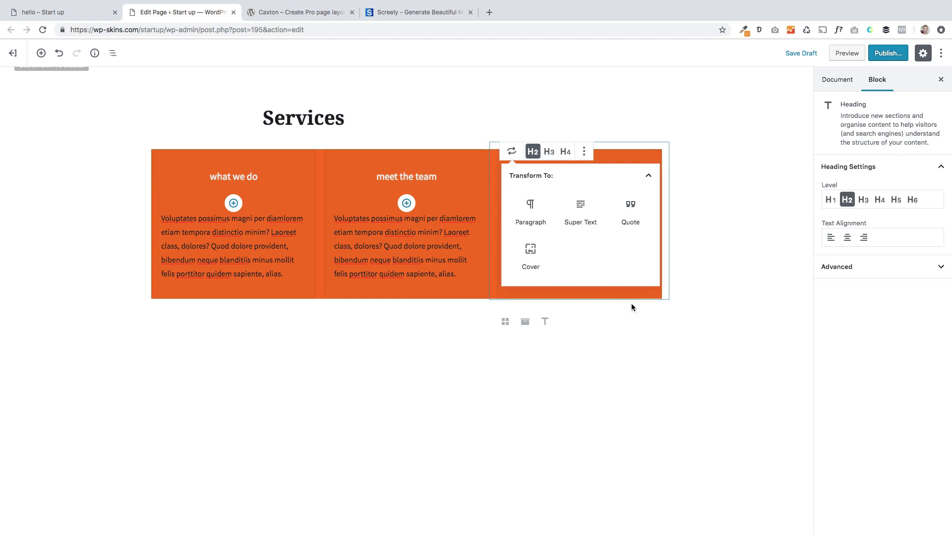
click(615, 299)
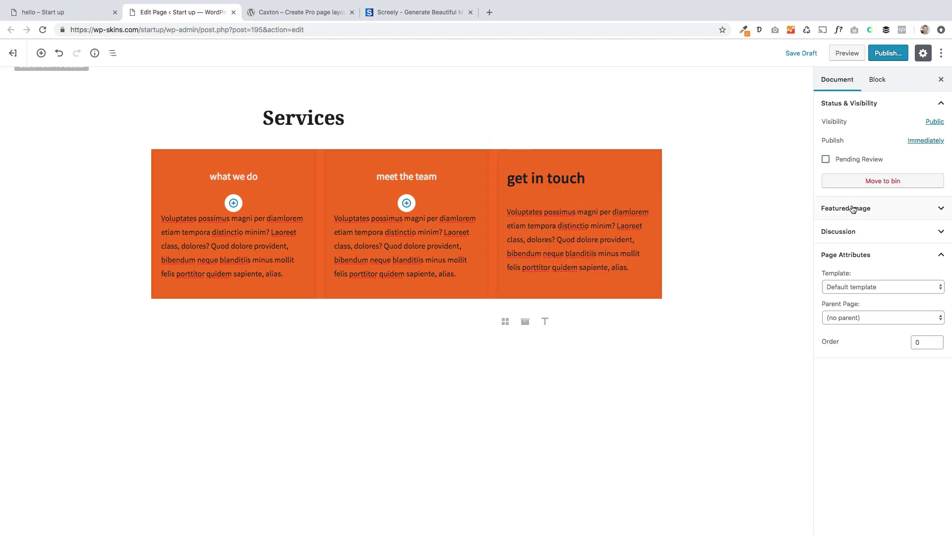
click(537, 173)
click(537, 172)
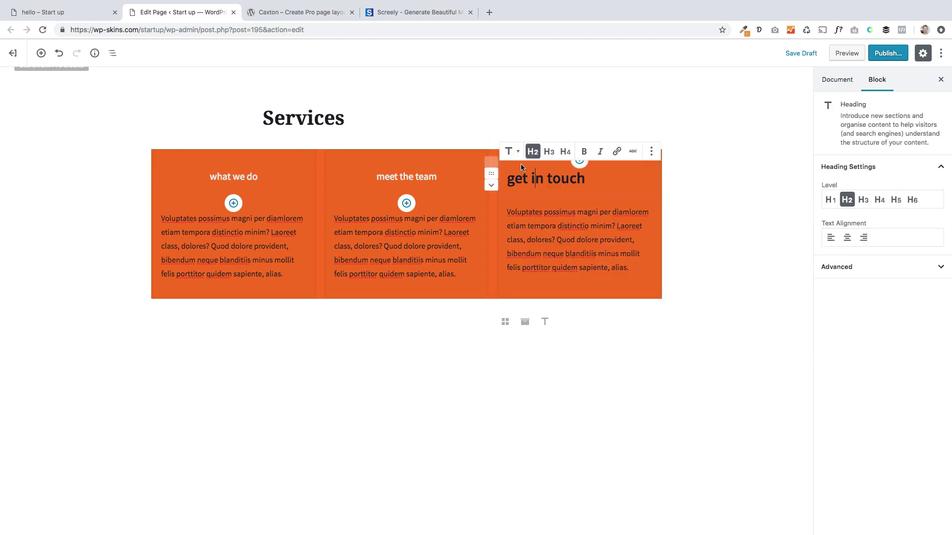
click(509, 151)
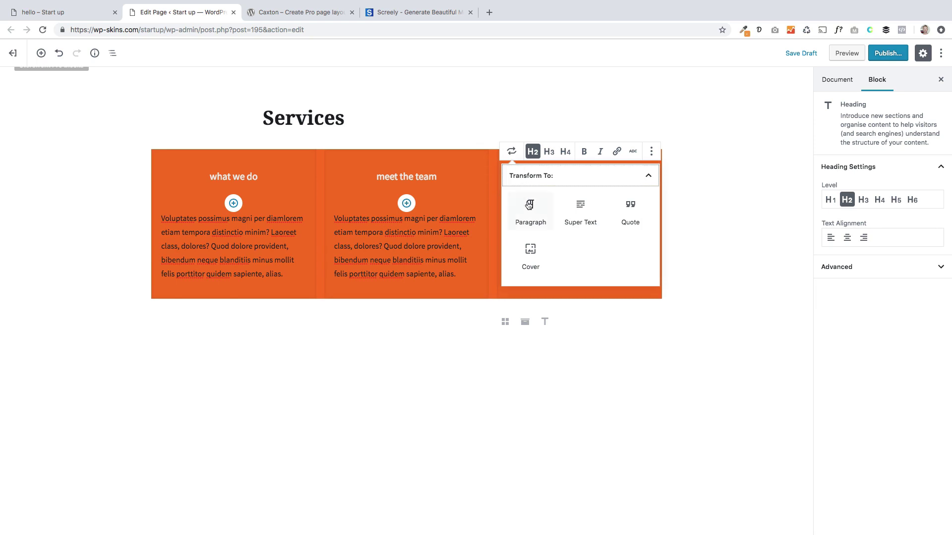
click(528, 204)
click(512, 151)
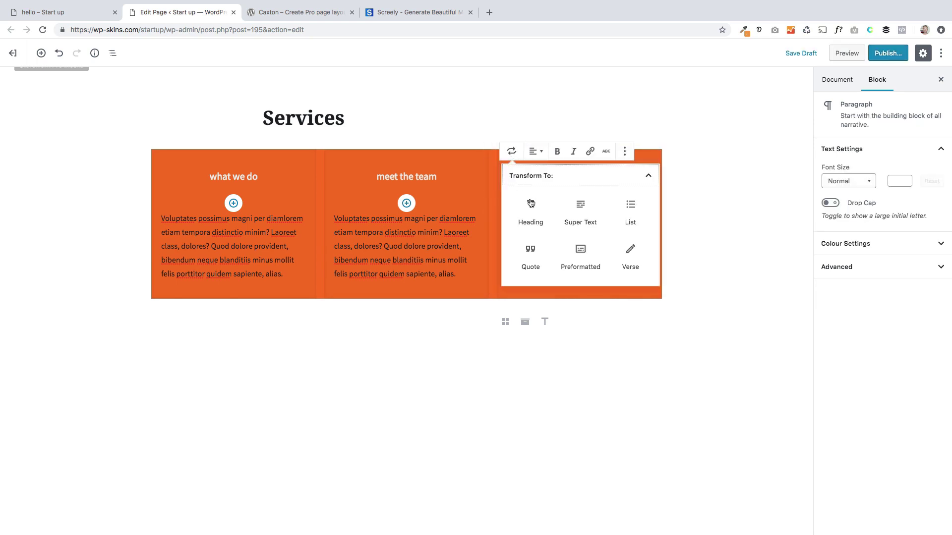
click(584, 208)
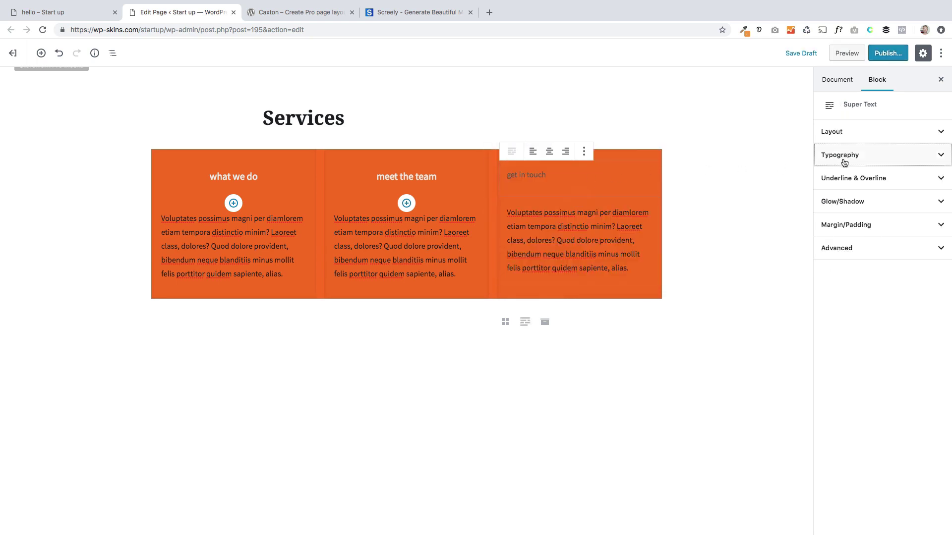
Make 'get in touch' white, font size 20 and centred, then check the live page
click(825, 157)
click(877, 449)
click(870, 505)
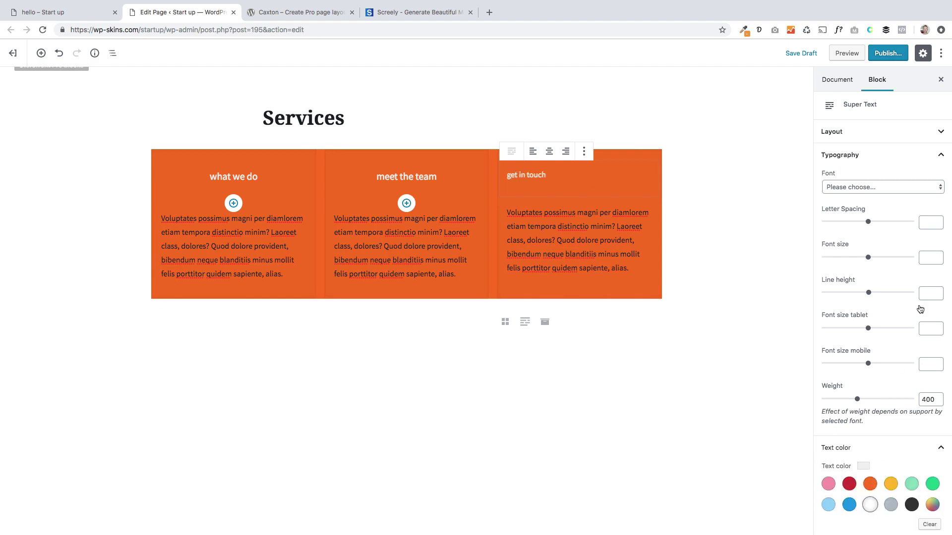
click(926, 257)
text(20)
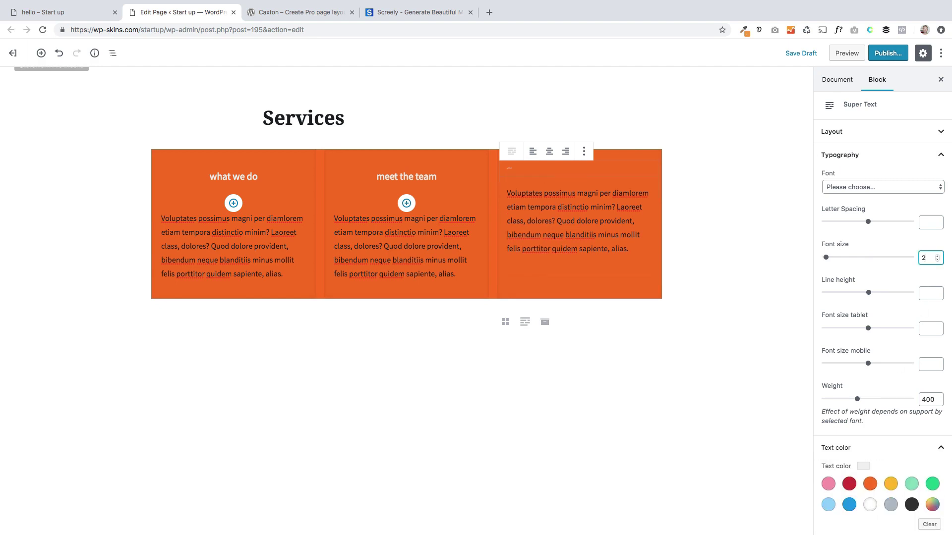
click(549, 151)
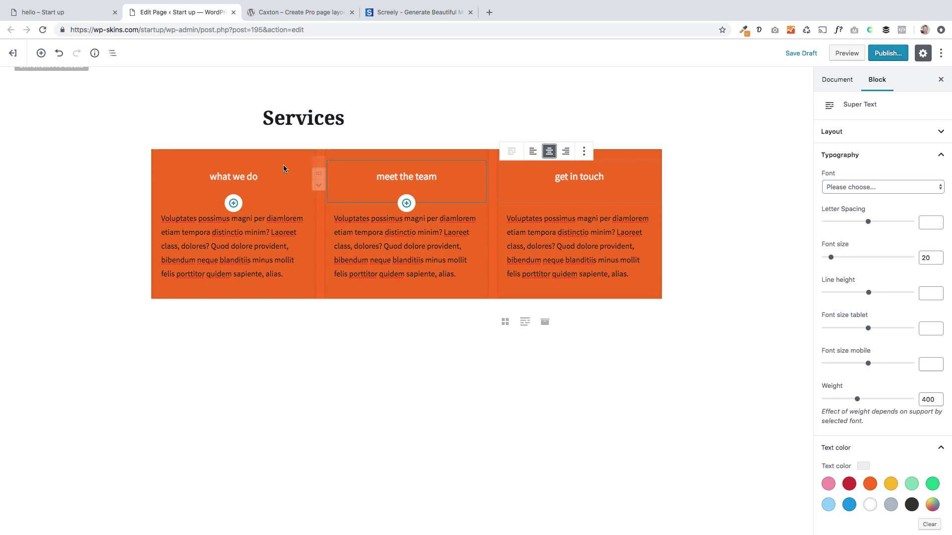
click(72, 13)
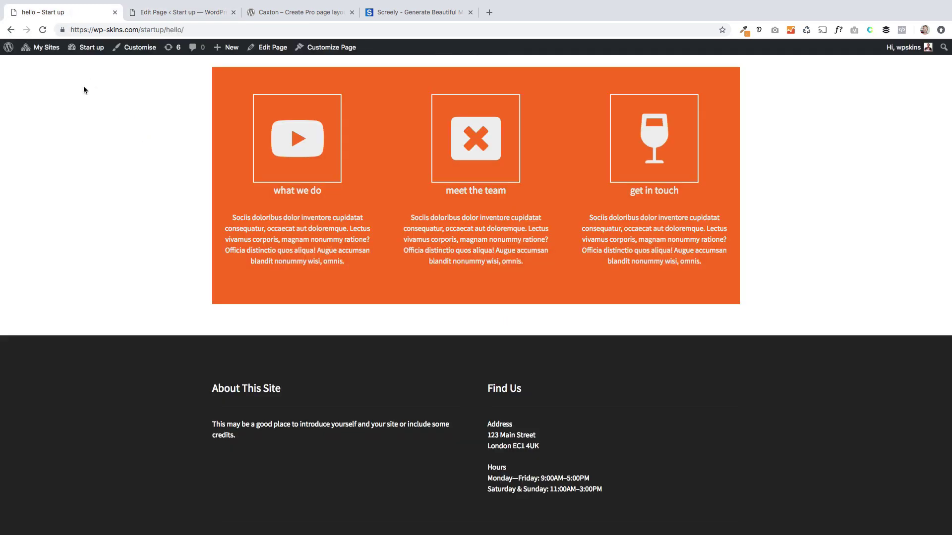
click(171, 13)
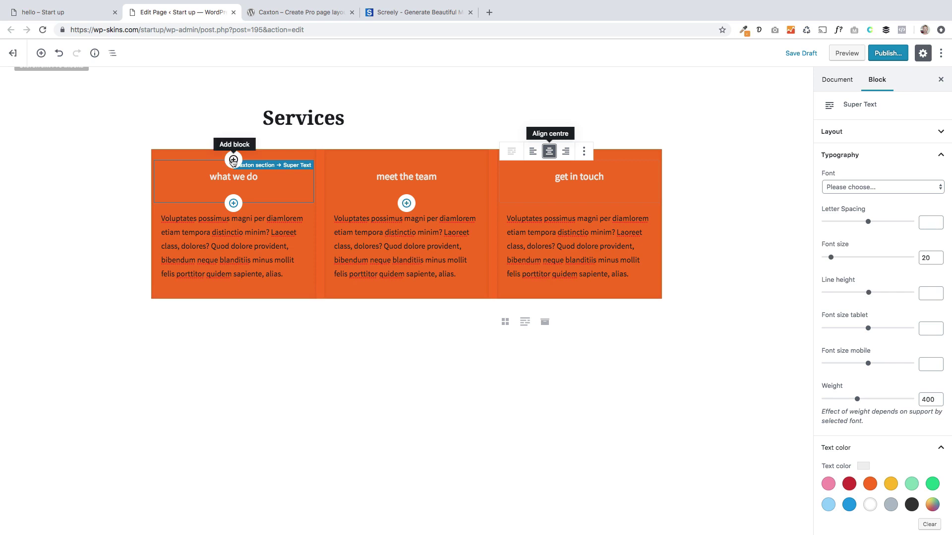
Insert a Caxton Icon block above the 'what we do' title
click(234, 160)
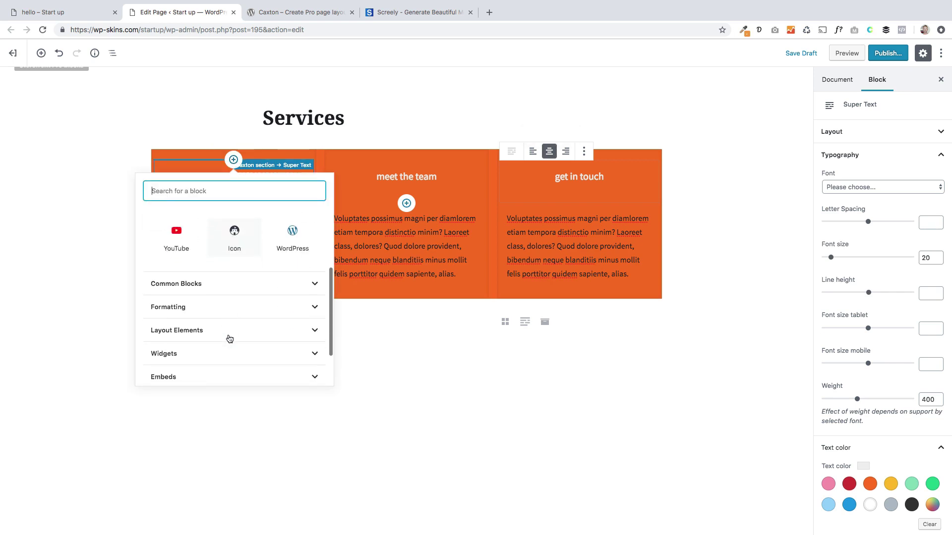
scroll(230, 339, down, 3)
click(211, 342)
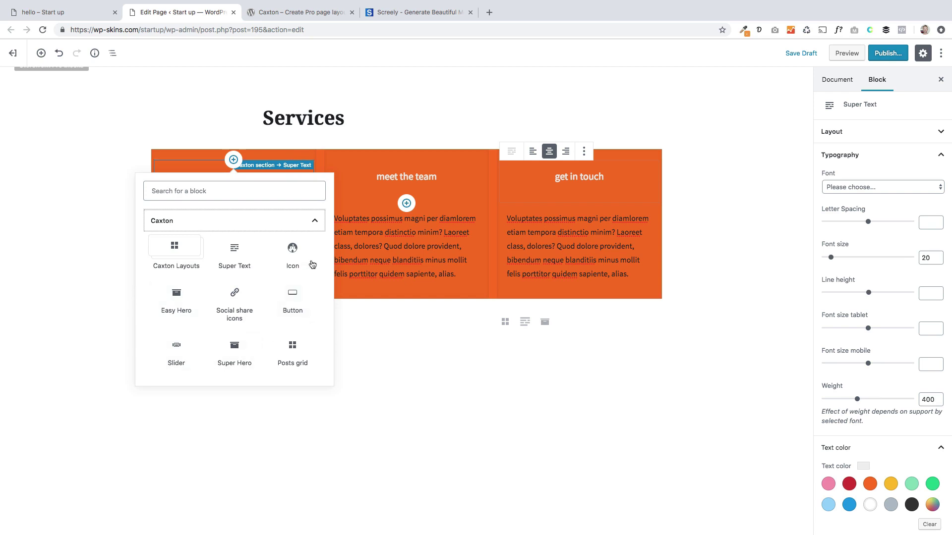
click(292, 250)
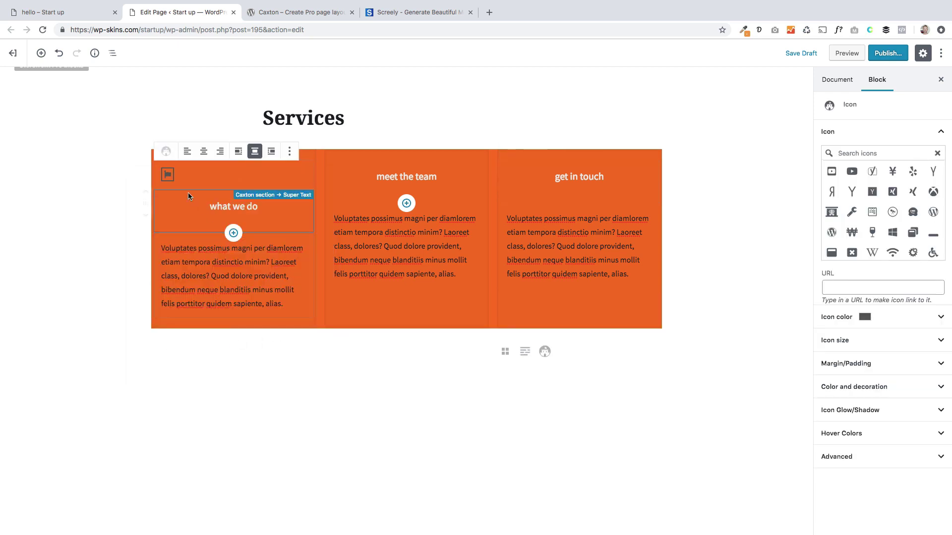
Make it a very light grey YouTube icon, size 100, centred
click(921, 318)
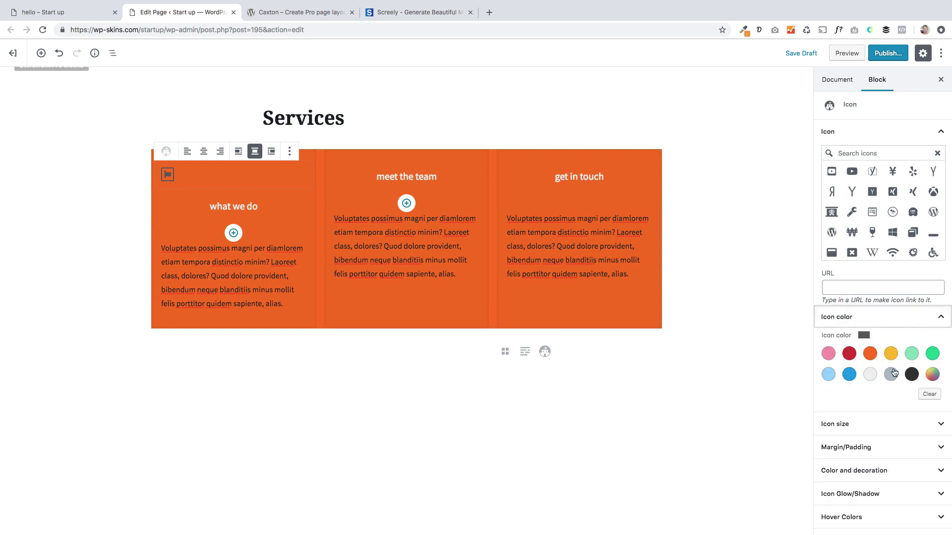
click(876, 377)
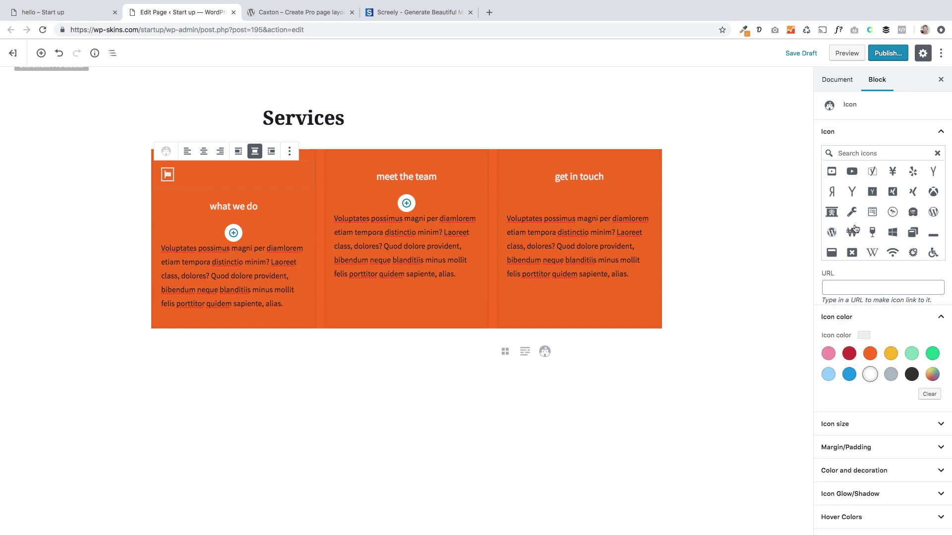
click(851, 173)
click(880, 418)
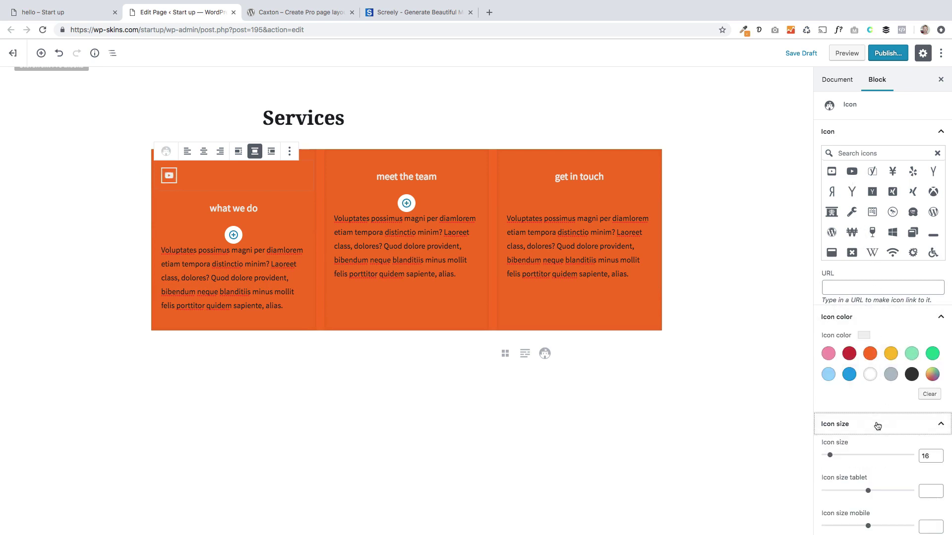
scroll(874, 451, down, 3)
double_click(928, 345)
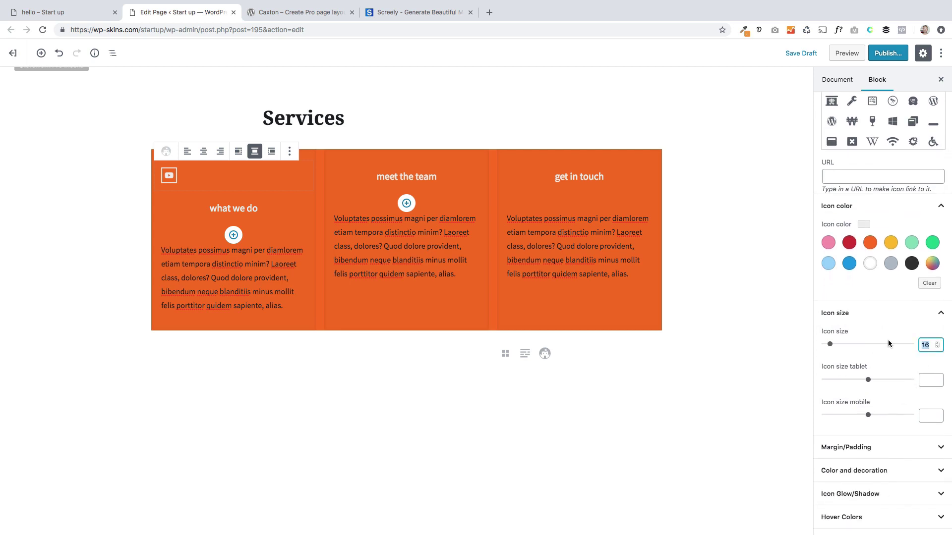
text(100)
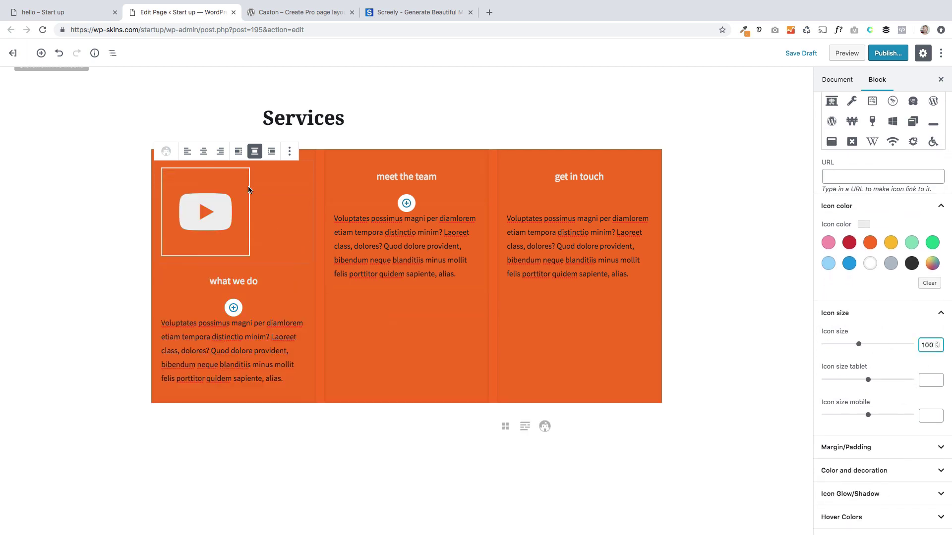
click(204, 152)
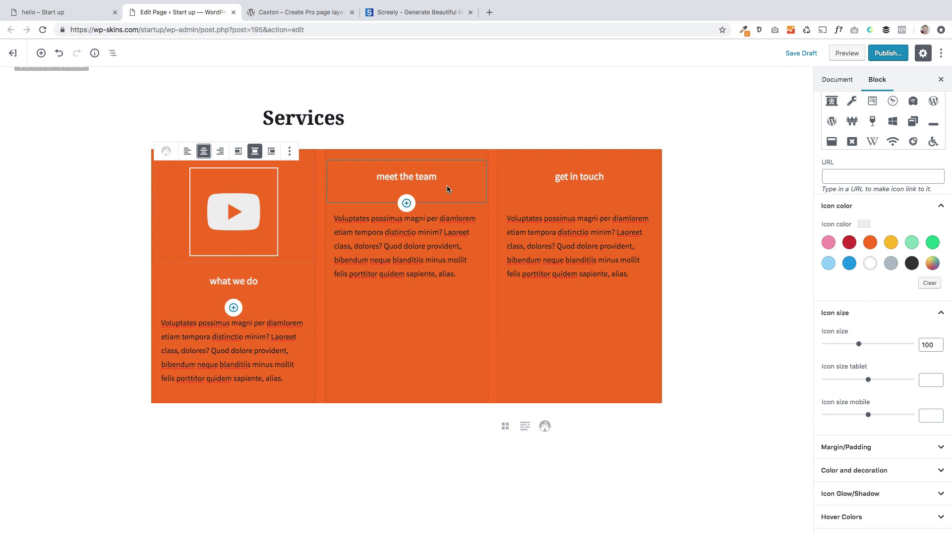
Add a light grey square X icon, size 100, centred above 'meet the team'
click(406, 159)
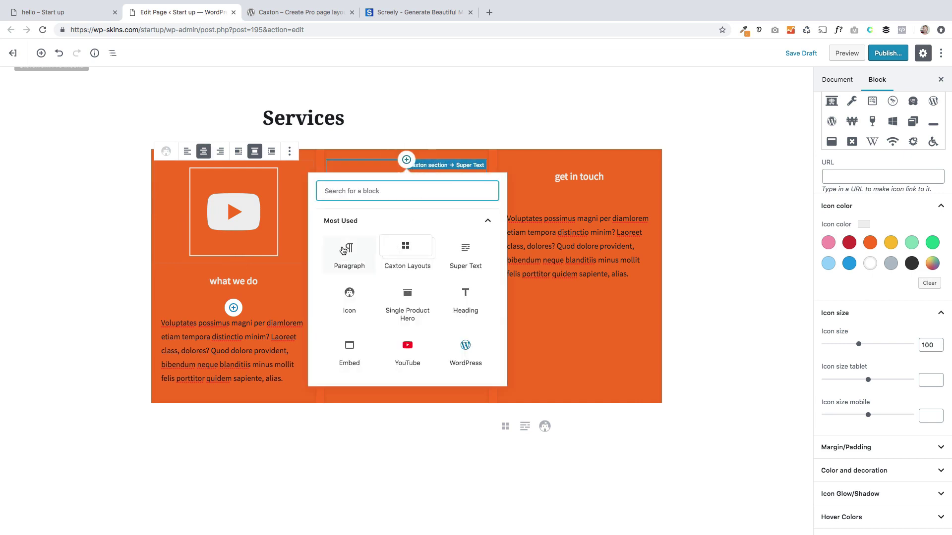
click(349, 300)
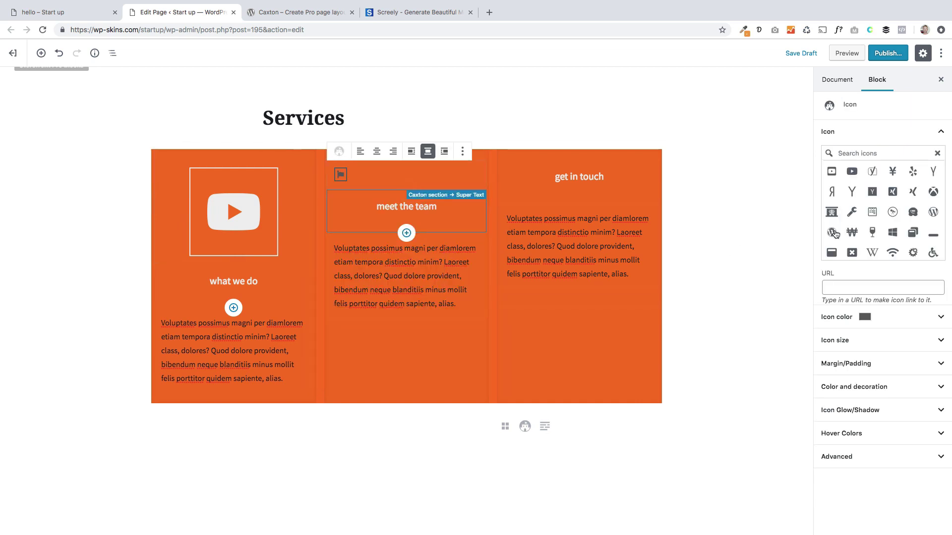
click(852, 252)
click(885, 317)
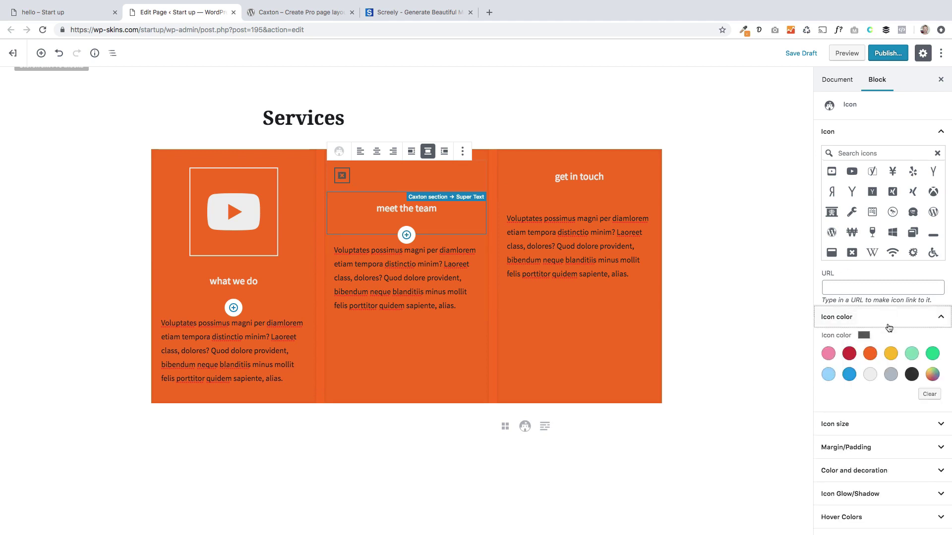
click(870, 378)
click(873, 424)
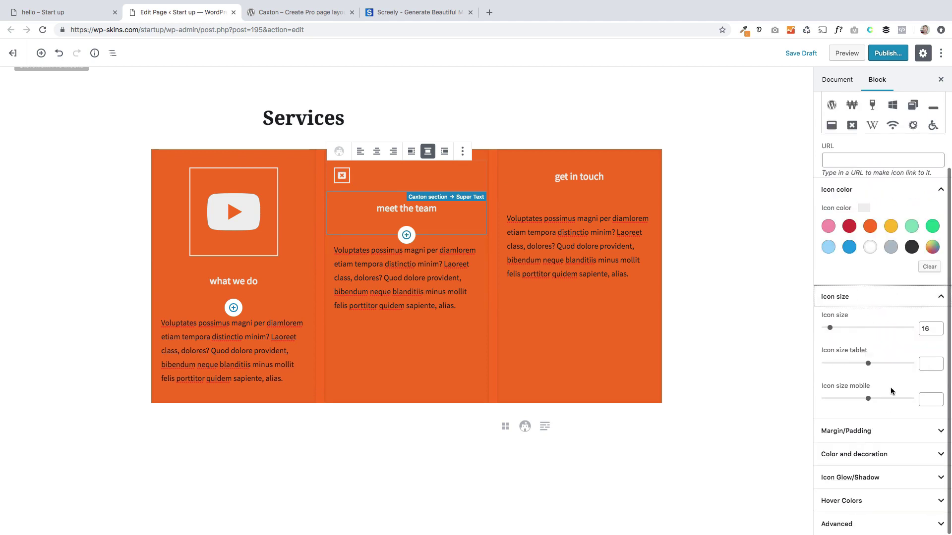
double_click(925, 330)
text(100)
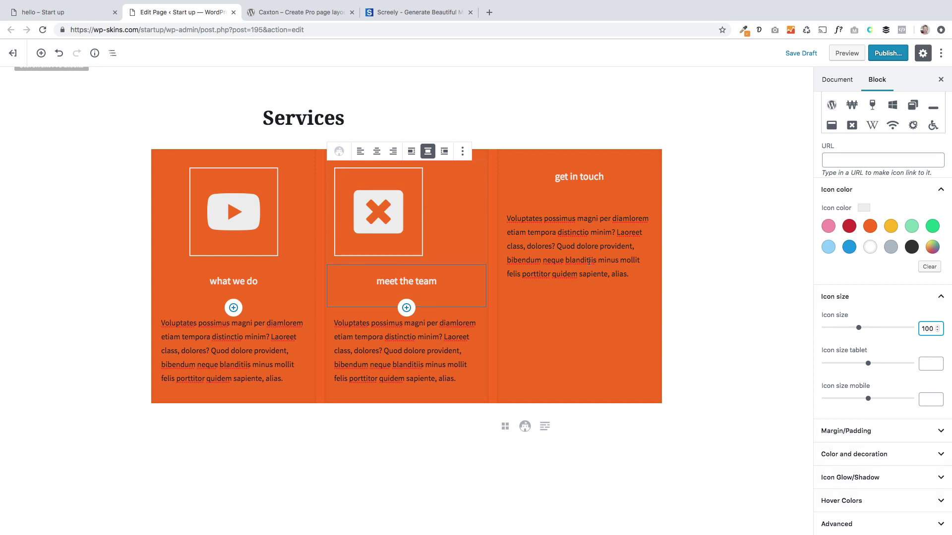
click(378, 152)
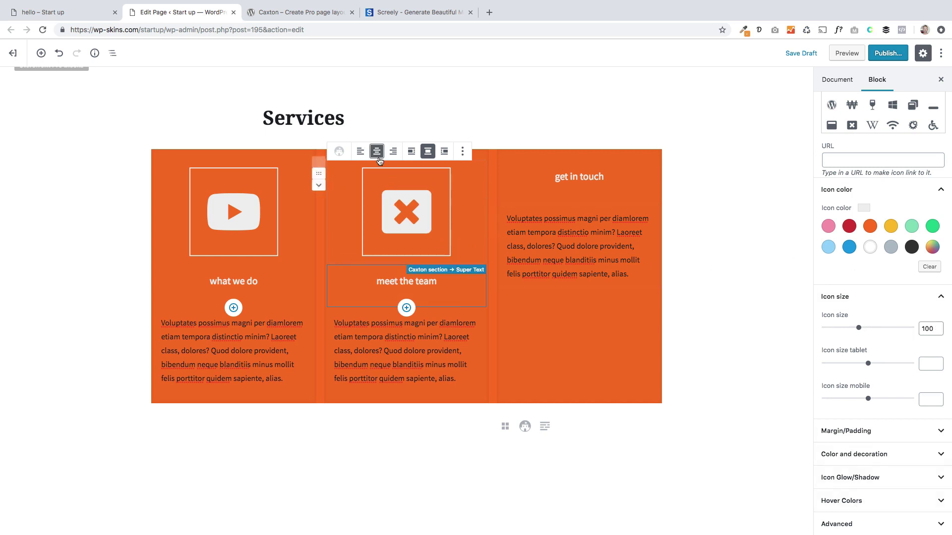
Add a light grey W icon, size 100, centred above 'get in touch', then view the live page
click(580, 160)
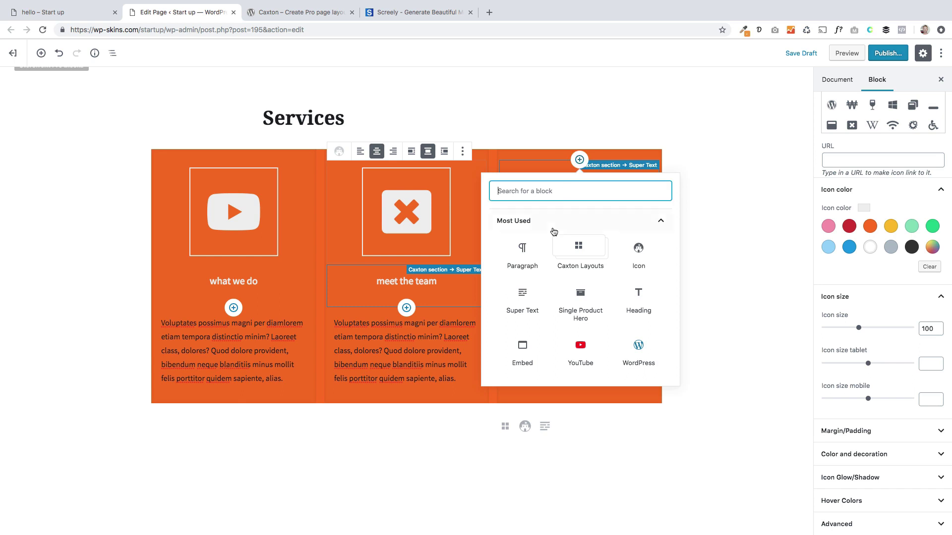
click(638, 248)
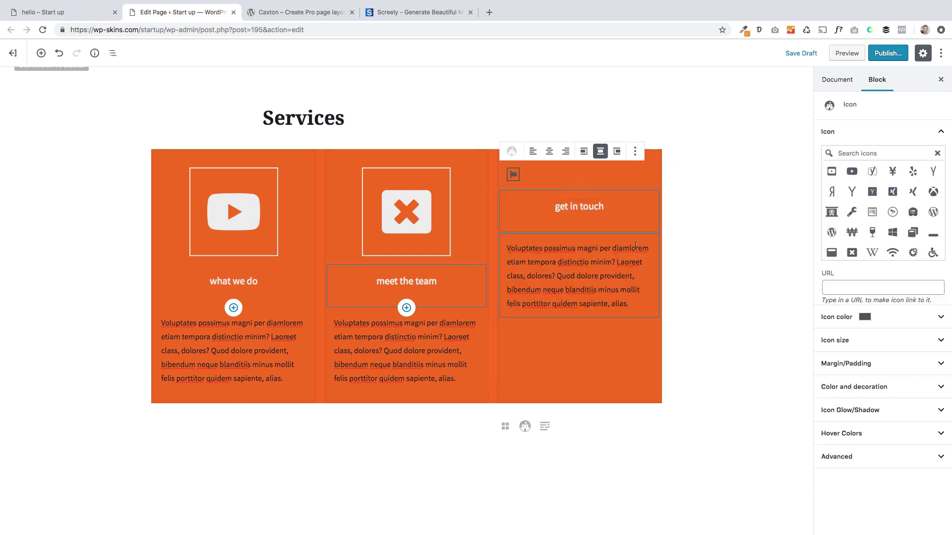
click(855, 254)
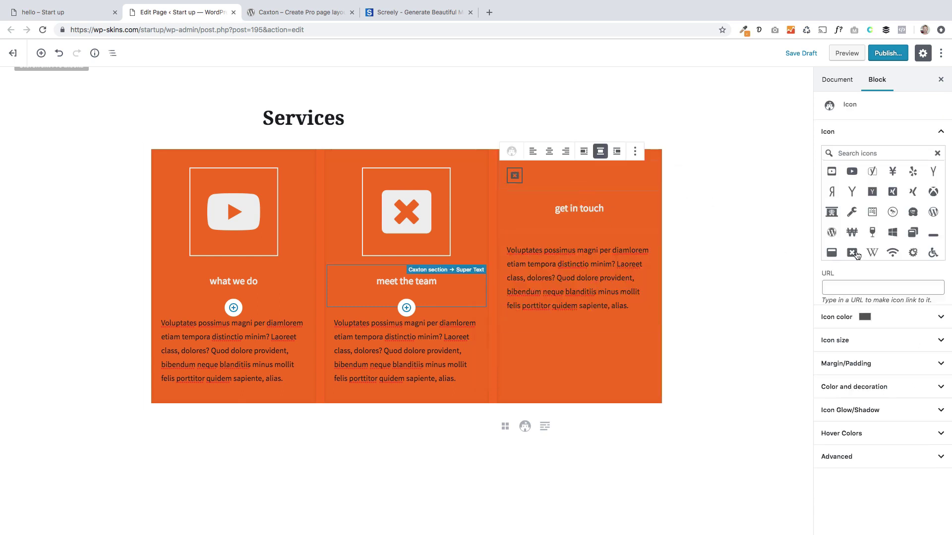
click(878, 327)
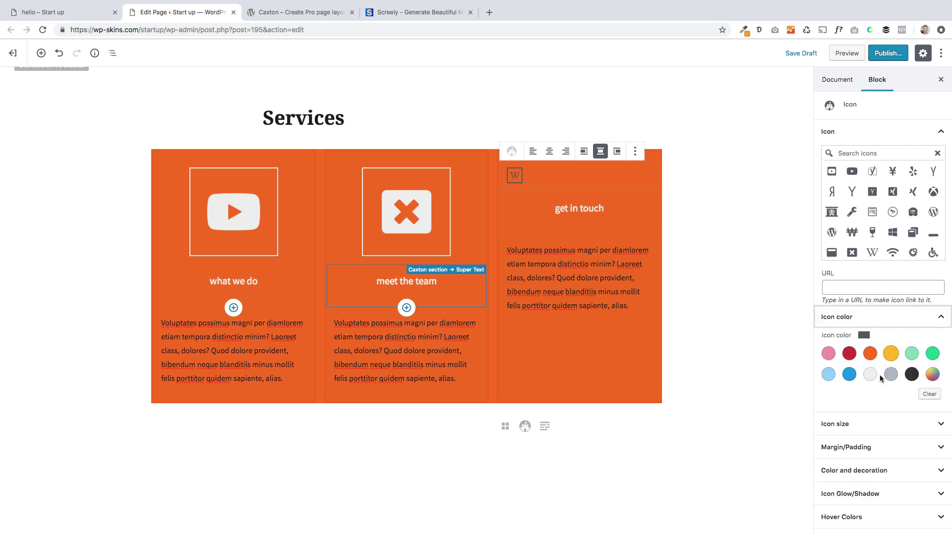
click(885, 432)
double_click(929, 454)
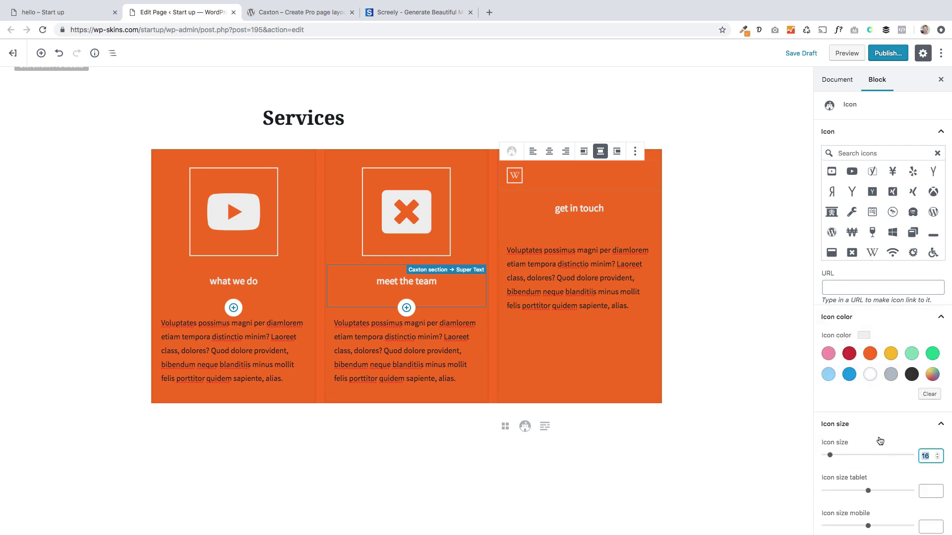
text(100)
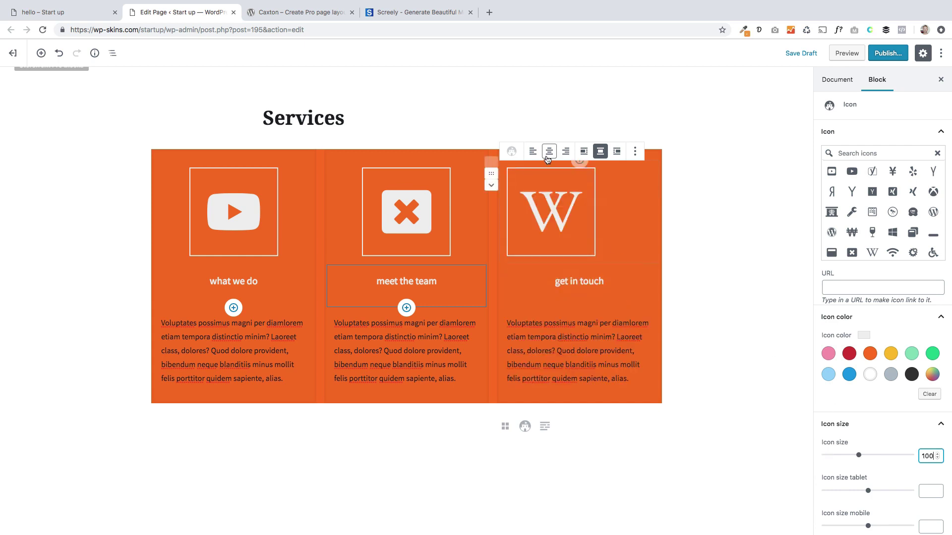
click(549, 151)
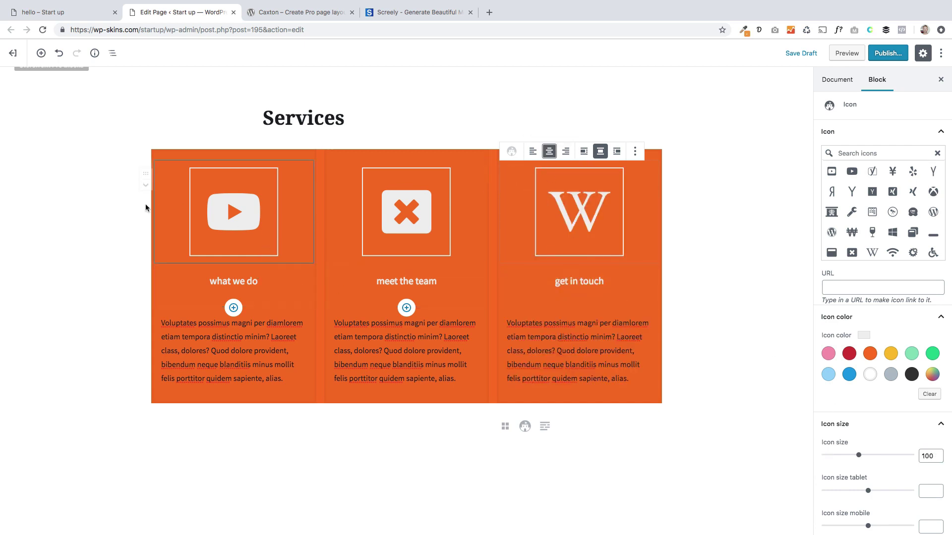
click(96, 156)
click(91, 15)
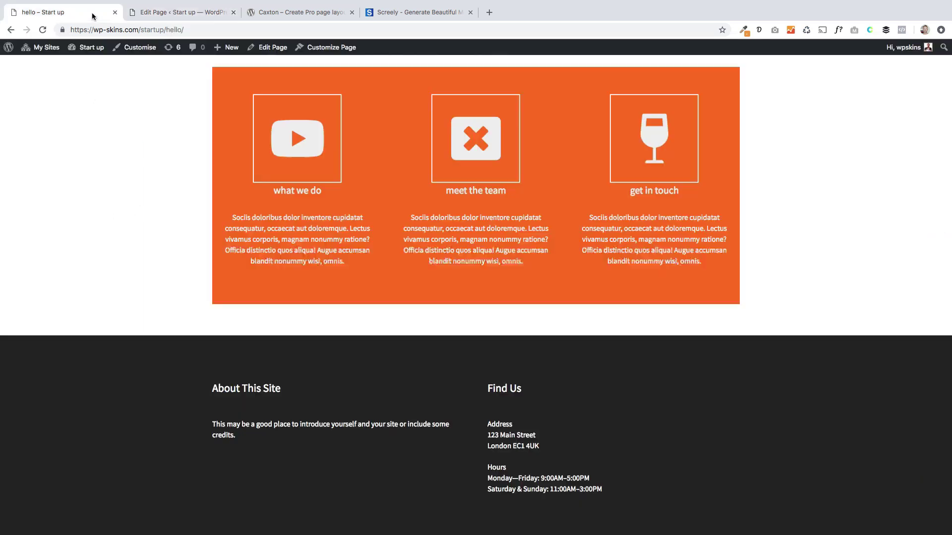
Back in the Services page editor, centre the first column's paragraph and make it white
click(147, 13)
click(226, 344)
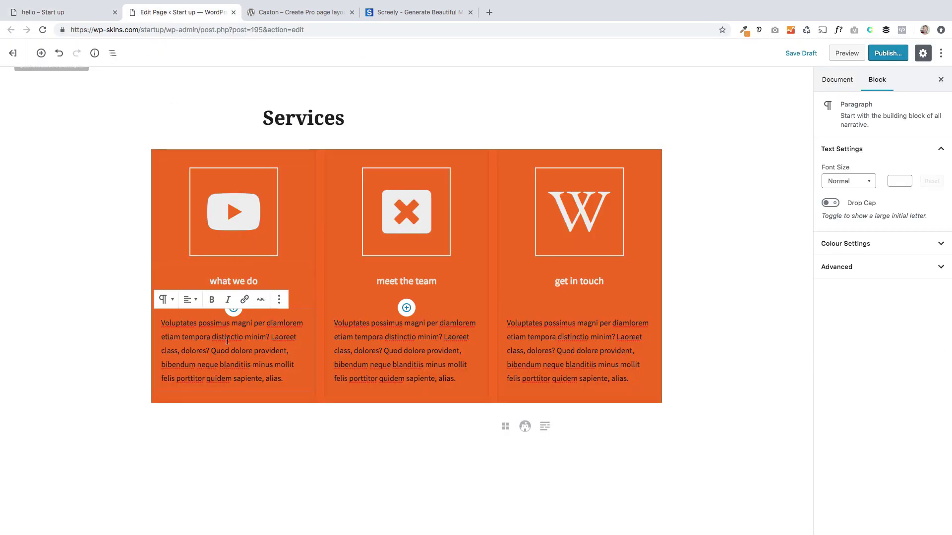
click(198, 303)
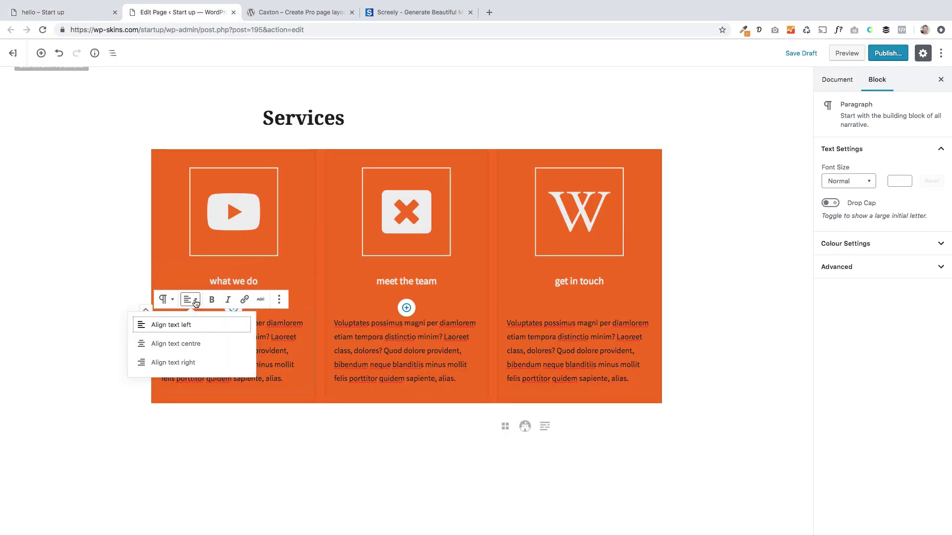
click(187, 342)
click(882, 244)
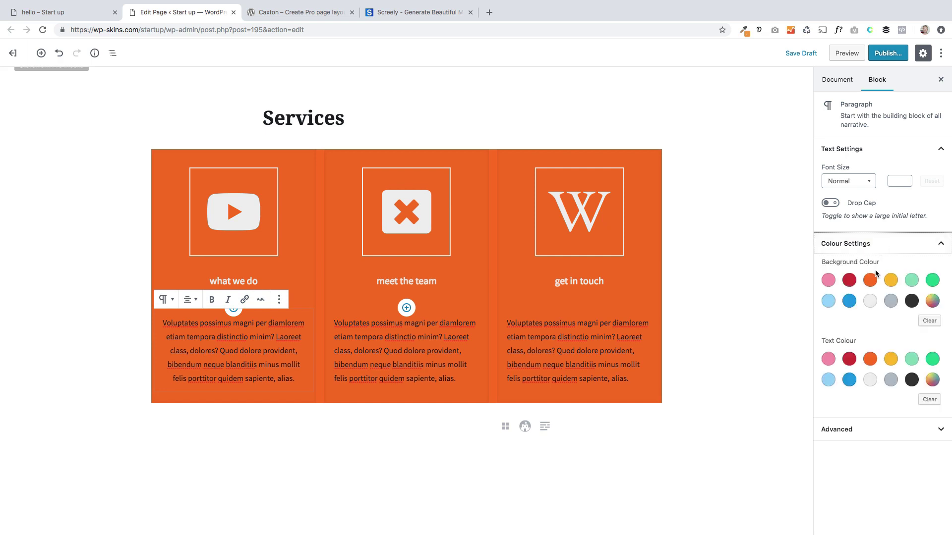
click(870, 380)
Centre the middle column's paragraph and set its text colour to white
click(434, 318)
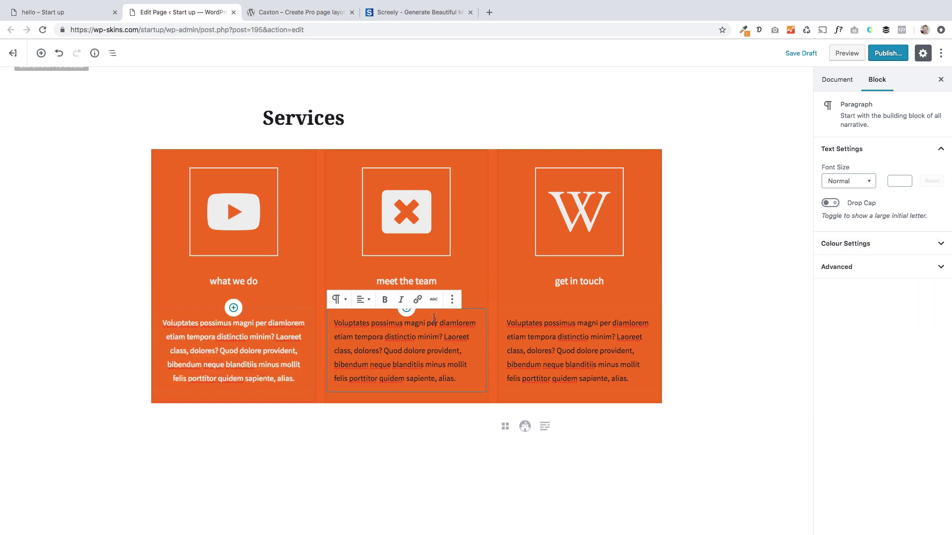
click(361, 299)
click(375, 342)
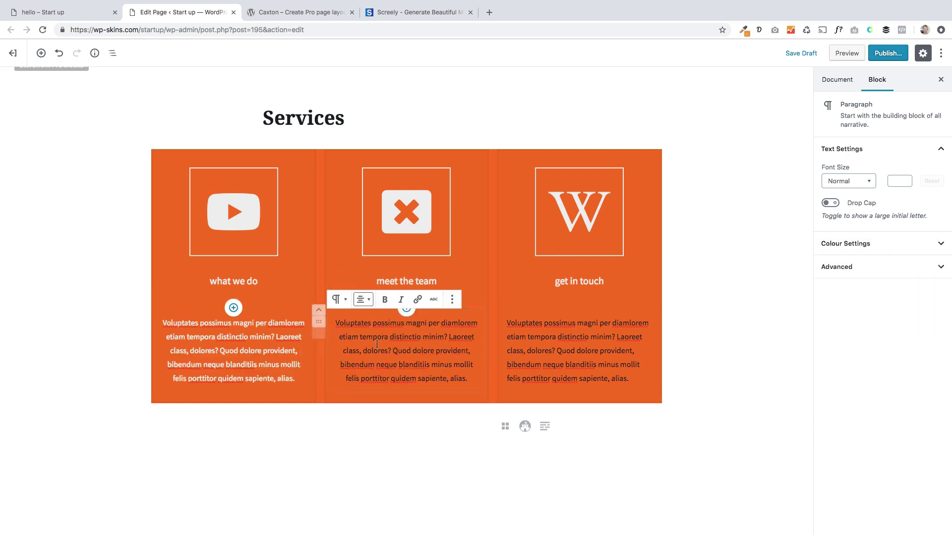
click(843, 246)
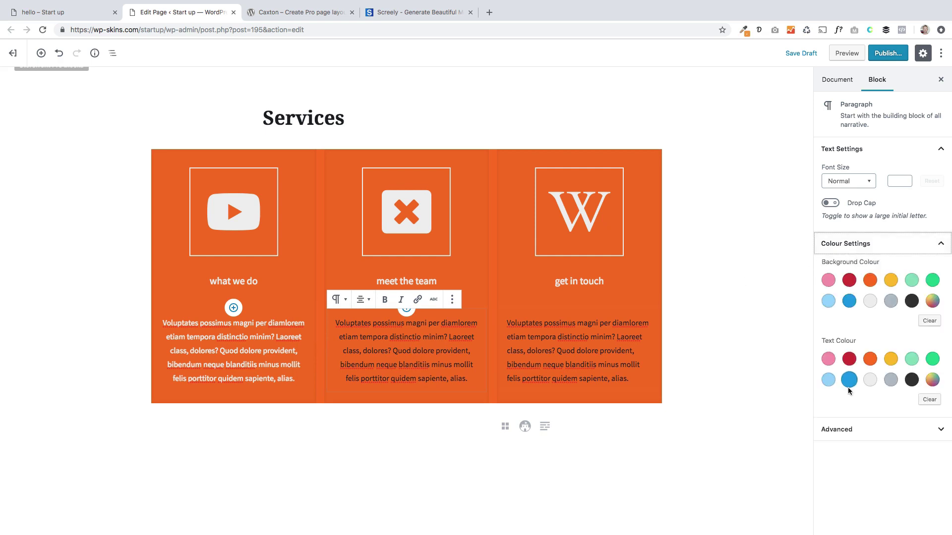
click(874, 380)
Centre the right column's paragraph and set its text colour to white
click(565, 317)
click(536, 299)
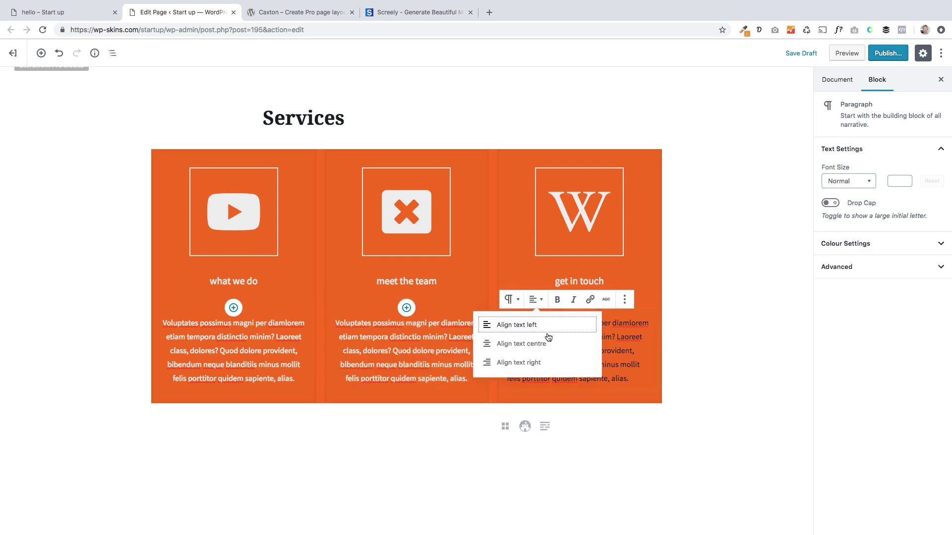
click(545, 343)
click(866, 243)
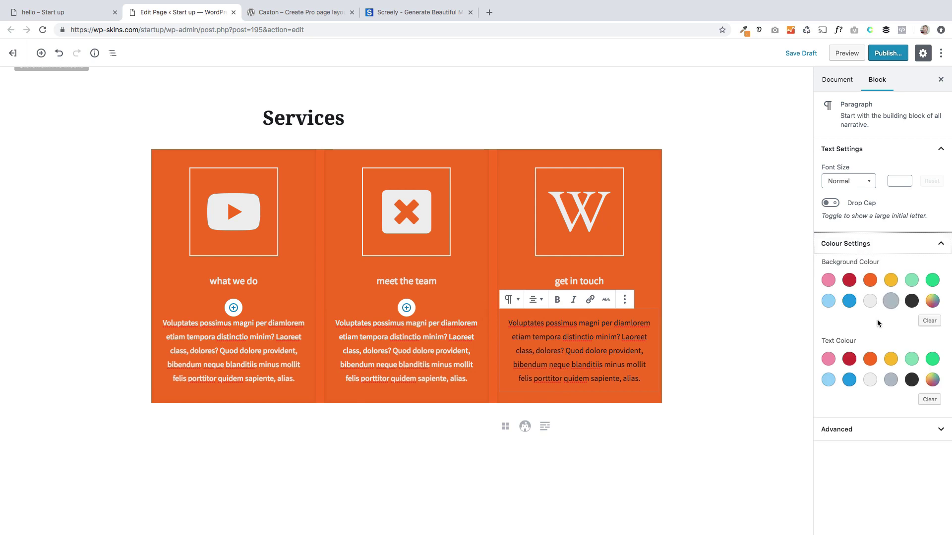
click(870, 379)
Publish the Services page
click(737, 359)
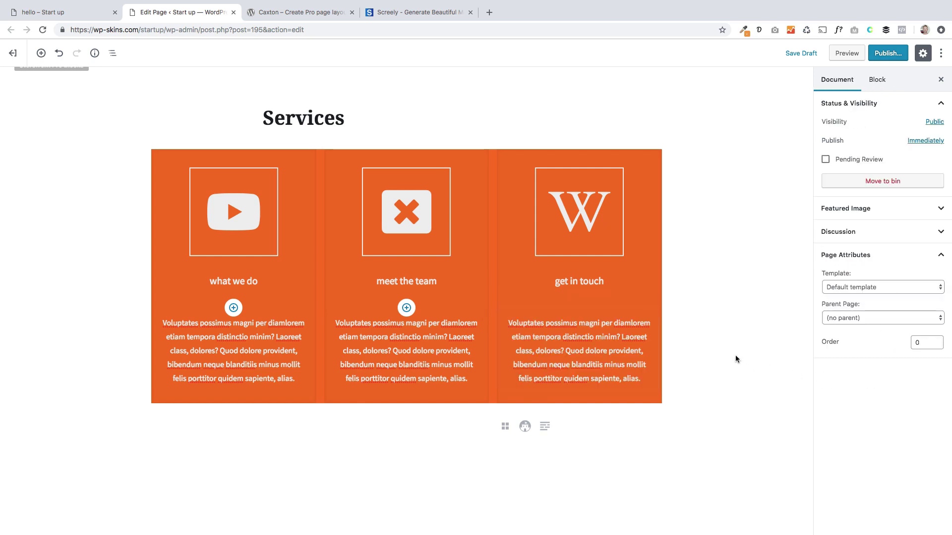
click(890, 54)
click(887, 53)
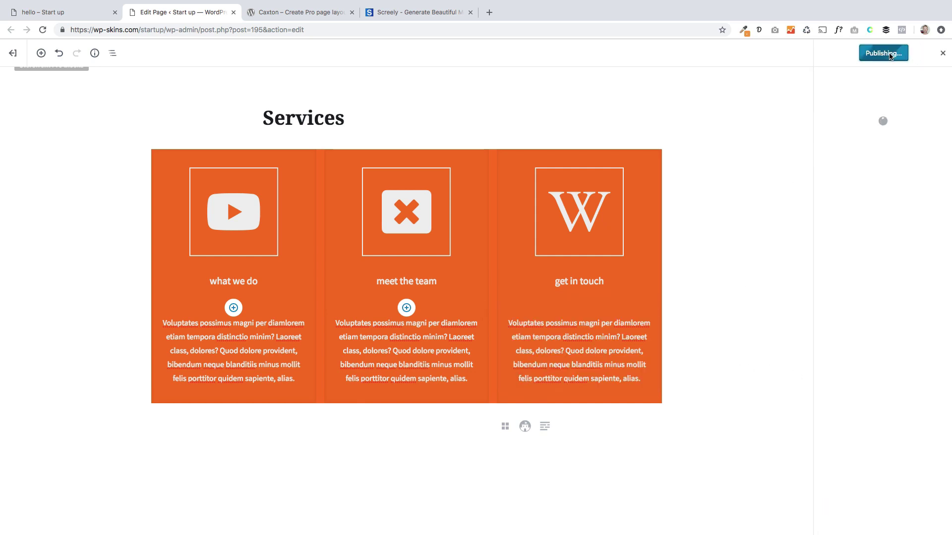
View the live Services page, compare it with the hello page, then reopen it for editing
click(73, 80)
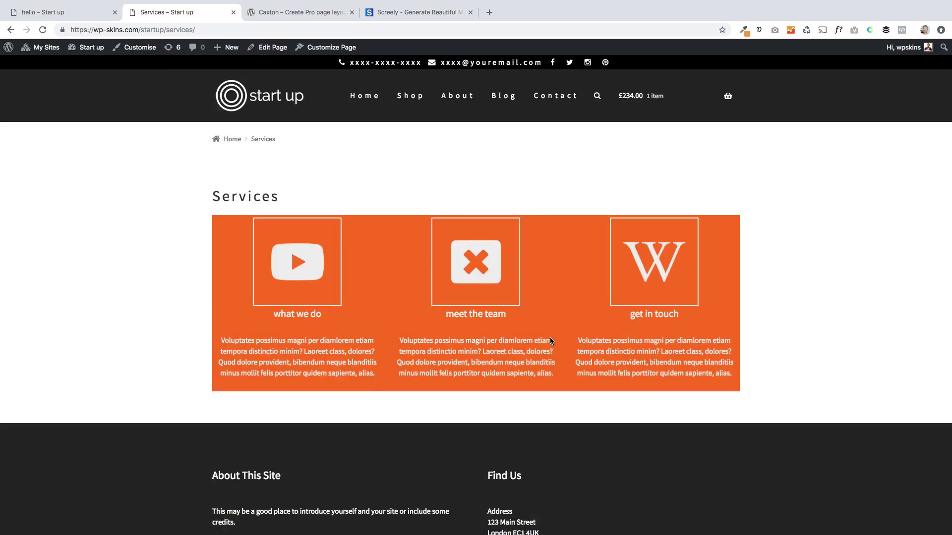
click(59, 11)
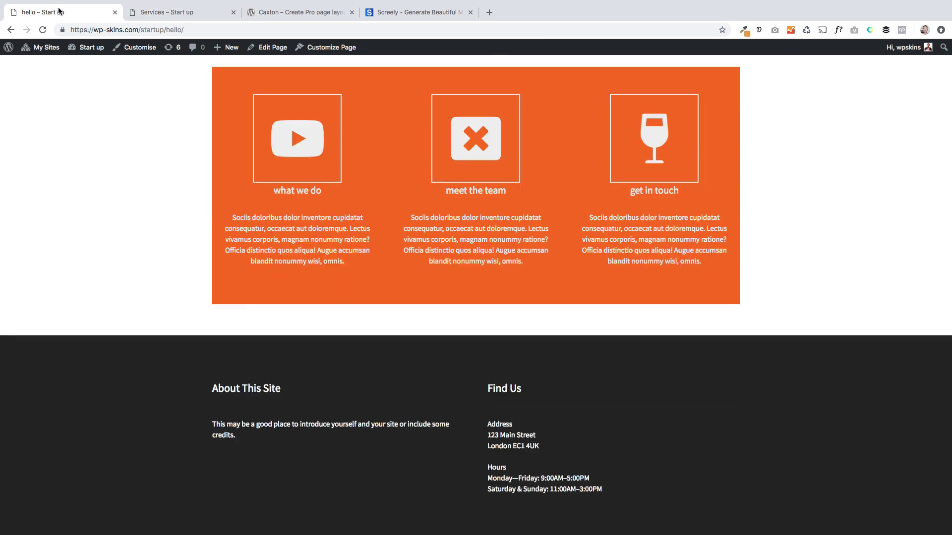
click(177, 13)
click(270, 48)
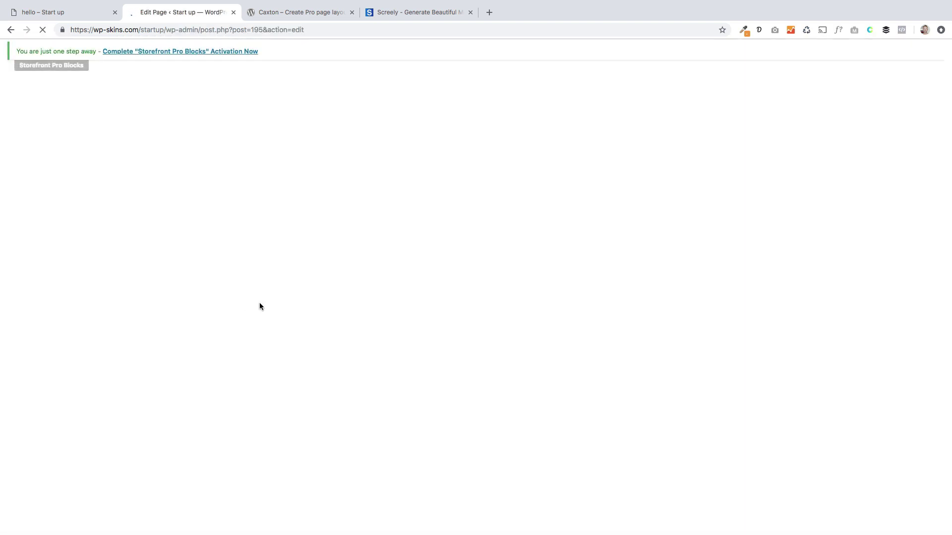
click(140, 155)
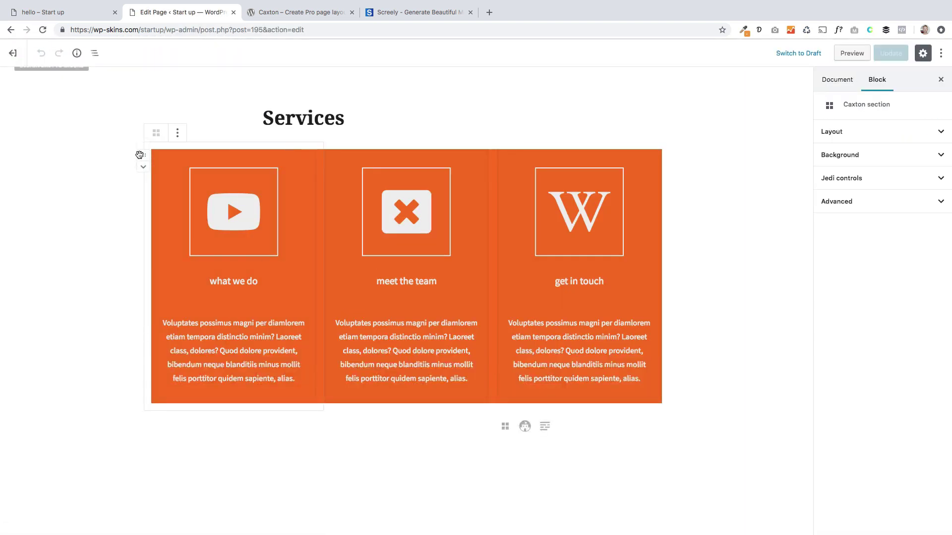
click(883, 133)
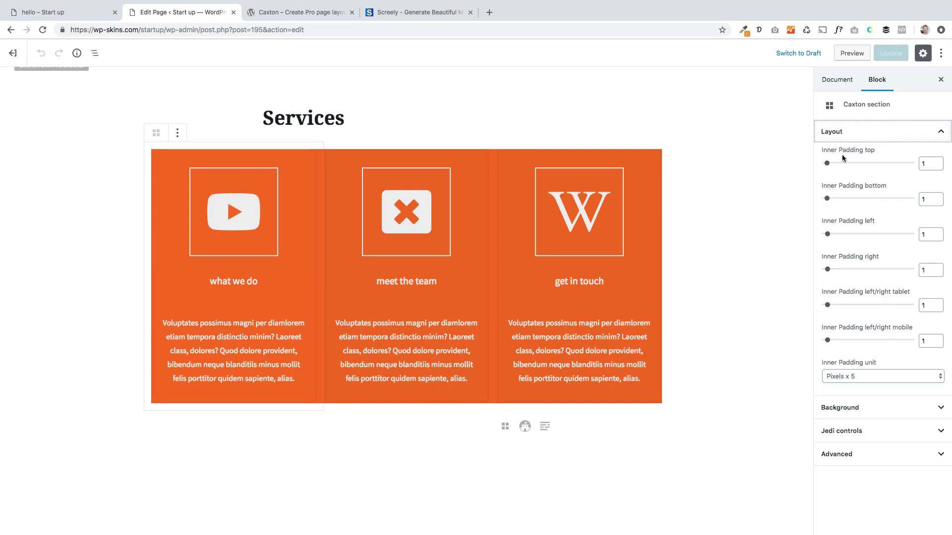
click(922, 164)
key(Up)
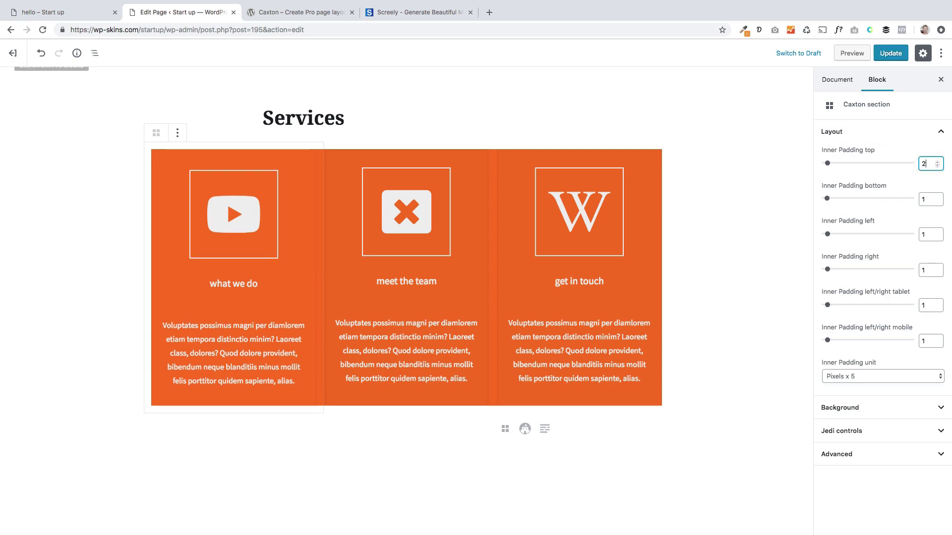
text(0)
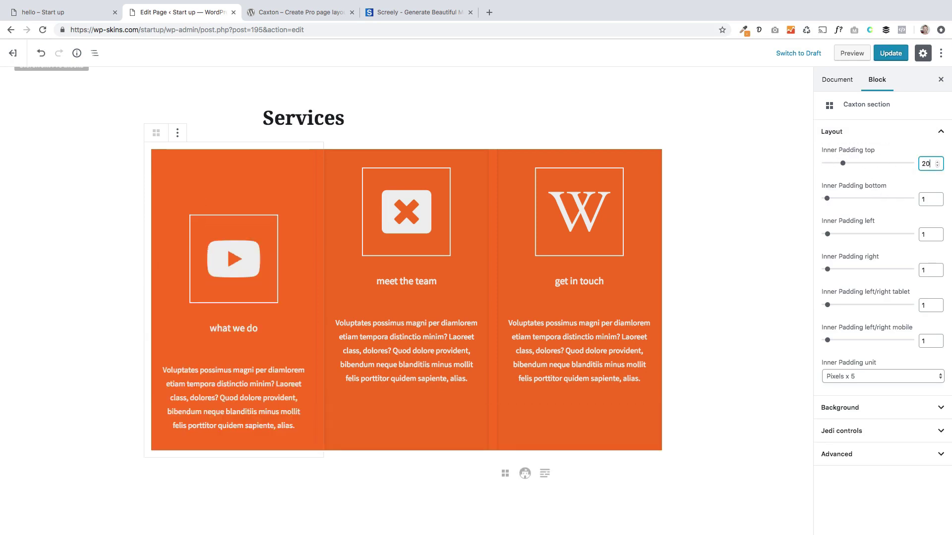
key(BackSpace)
key(BackSpace)
text(1)
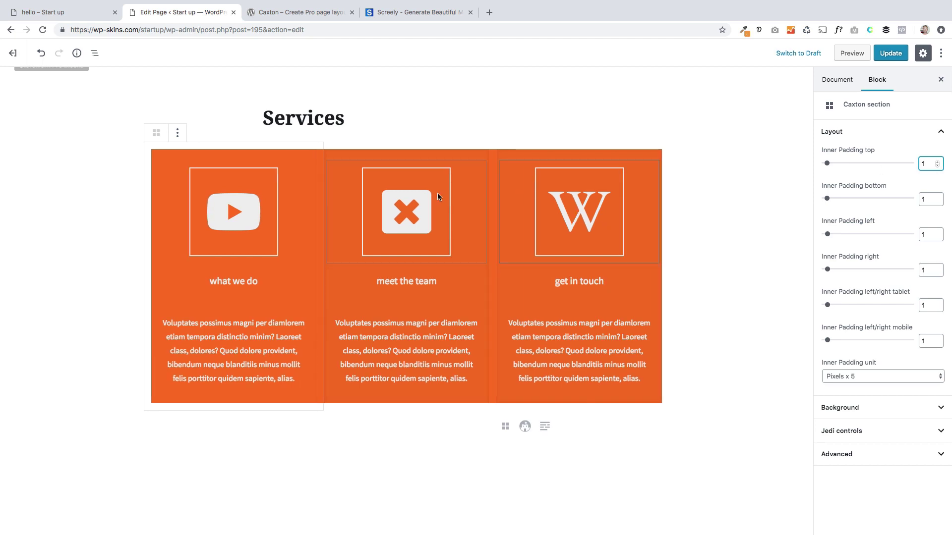
click(132, 152)
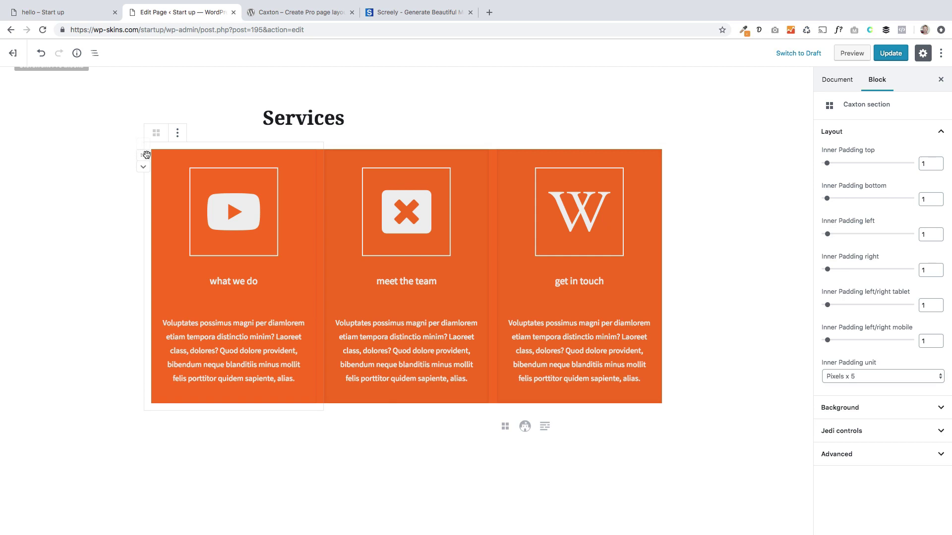
Set the Caxton Layouts block's inner padding to 20 top and 20 bottom, then update the page
click(127, 348)
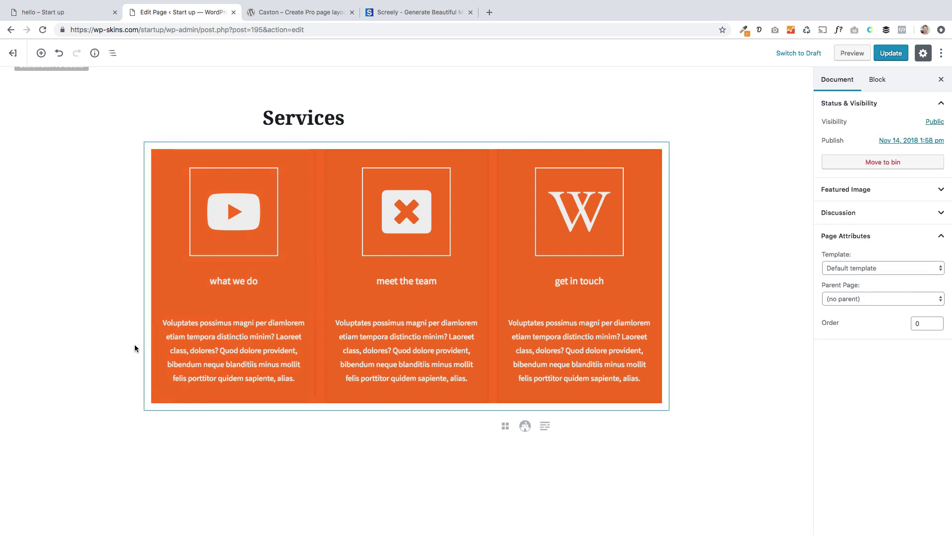
click(138, 344)
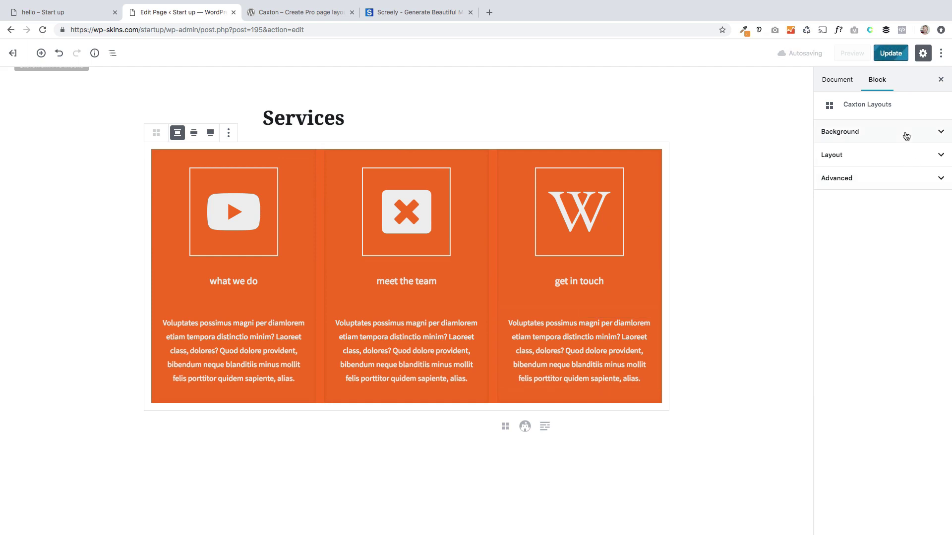
click(897, 155)
click(925, 221)
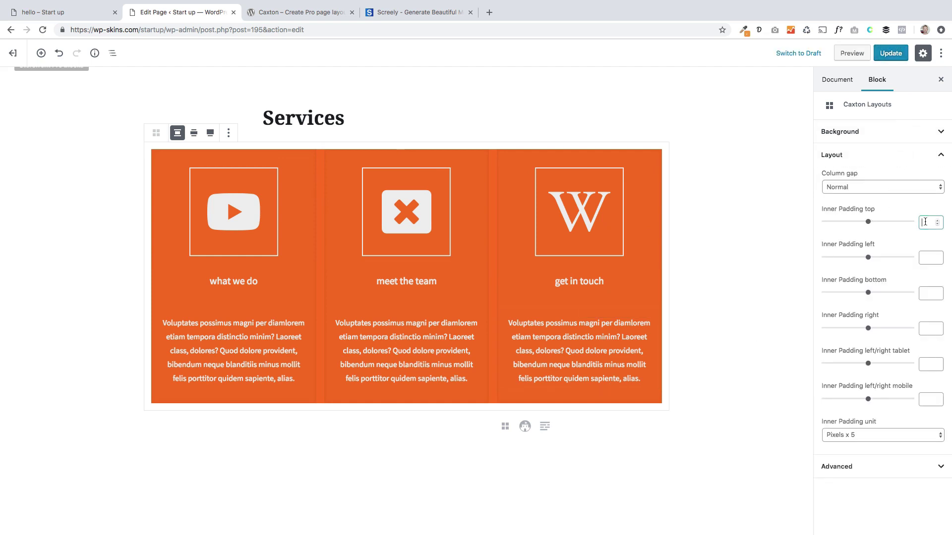
text(40)
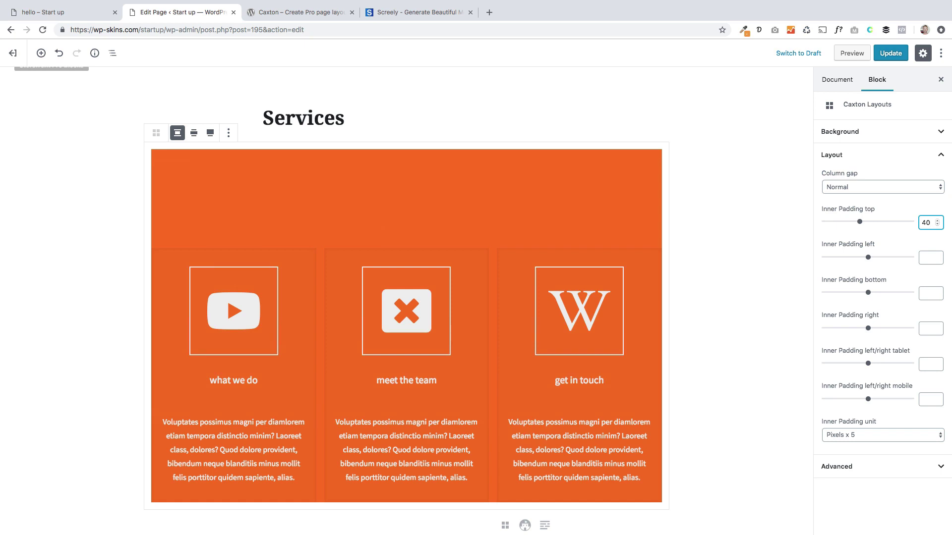
key(BackSpace)
key(BackSpace)
text(20)
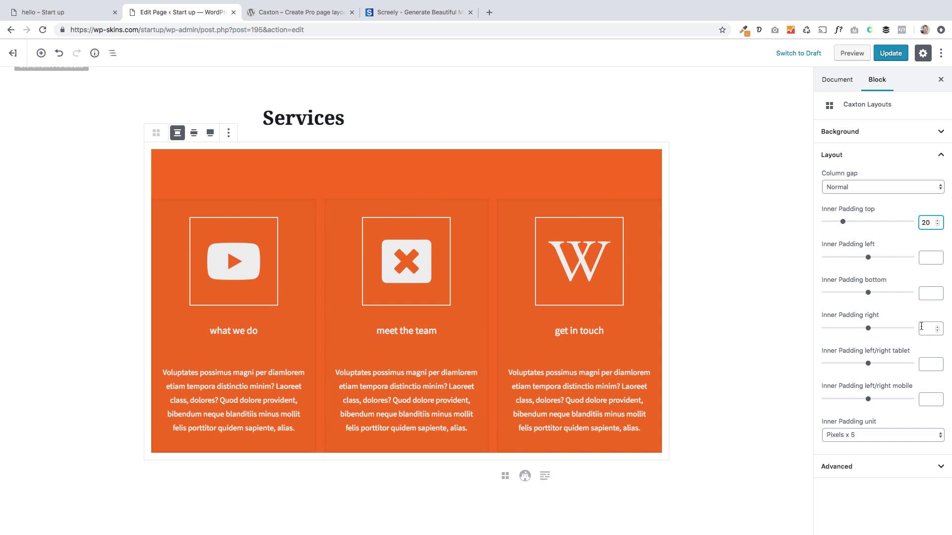
click(923, 296)
text(20)
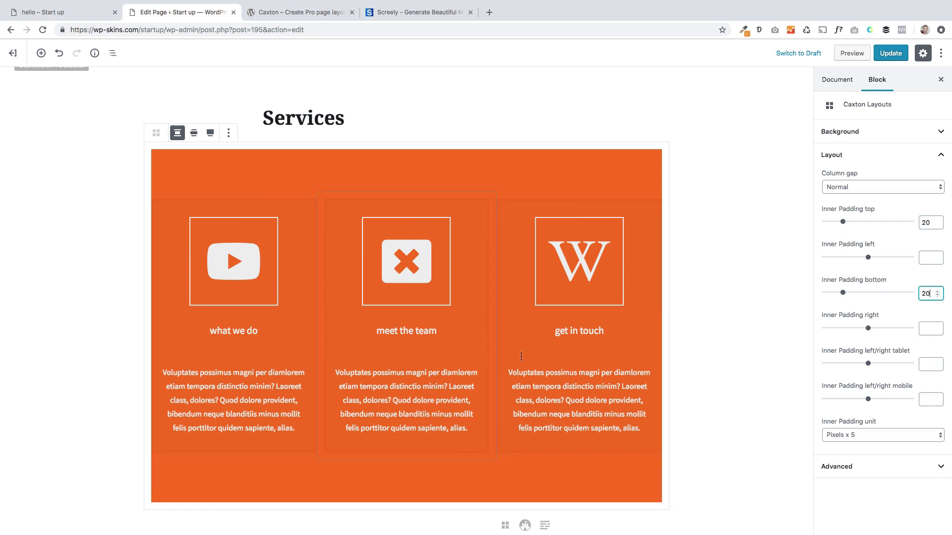
click(891, 53)
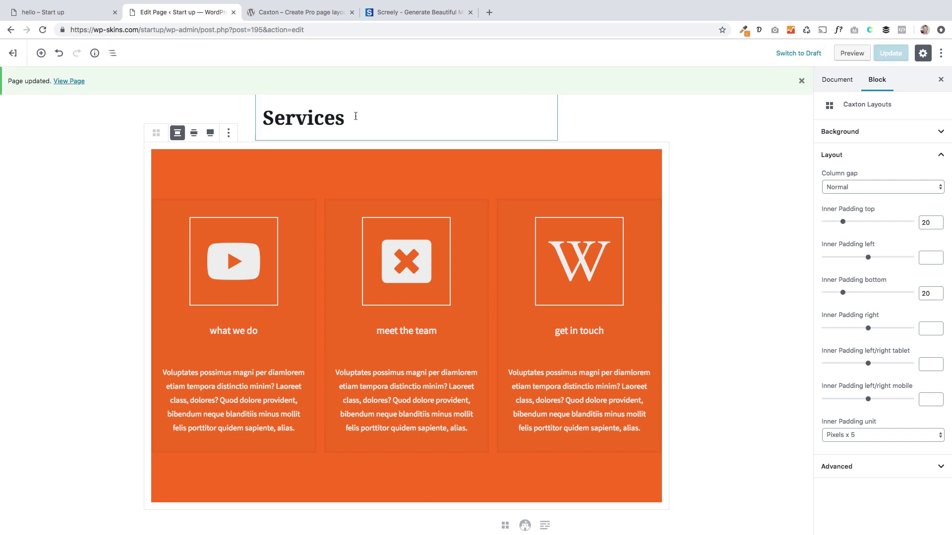
Check the padded orange layout on the live Services page against the hello page, then reopen the editor
click(68, 82)
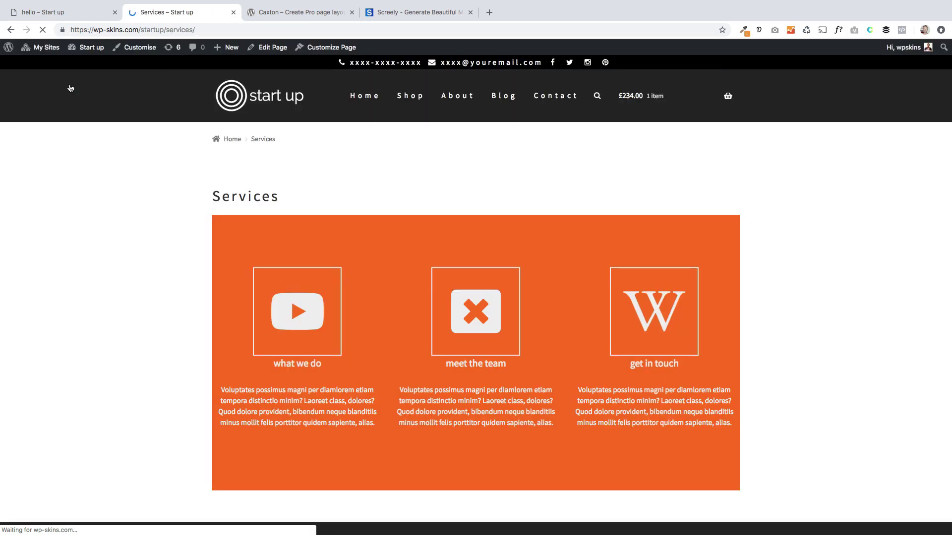
scroll(100, 182, down, 2)
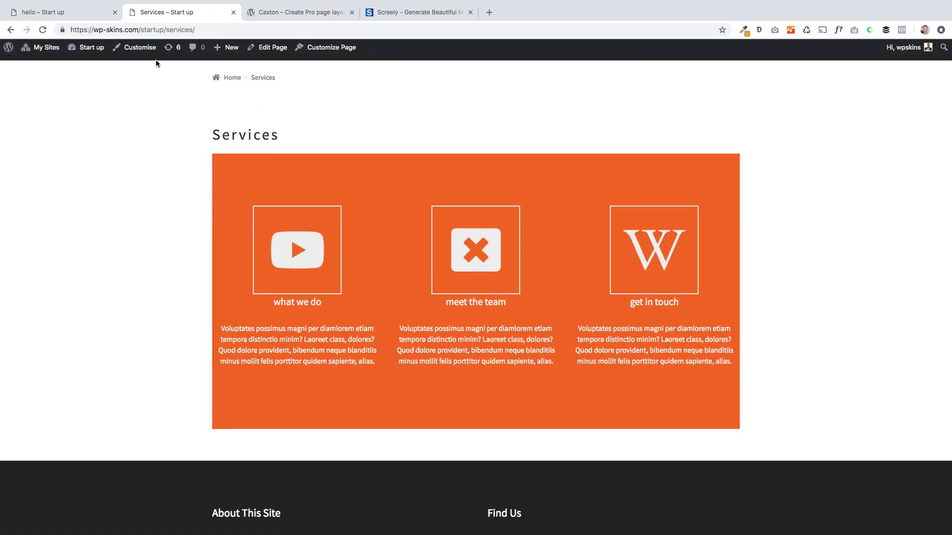
click(81, 19)
click(142, 10)
click(268, 48)
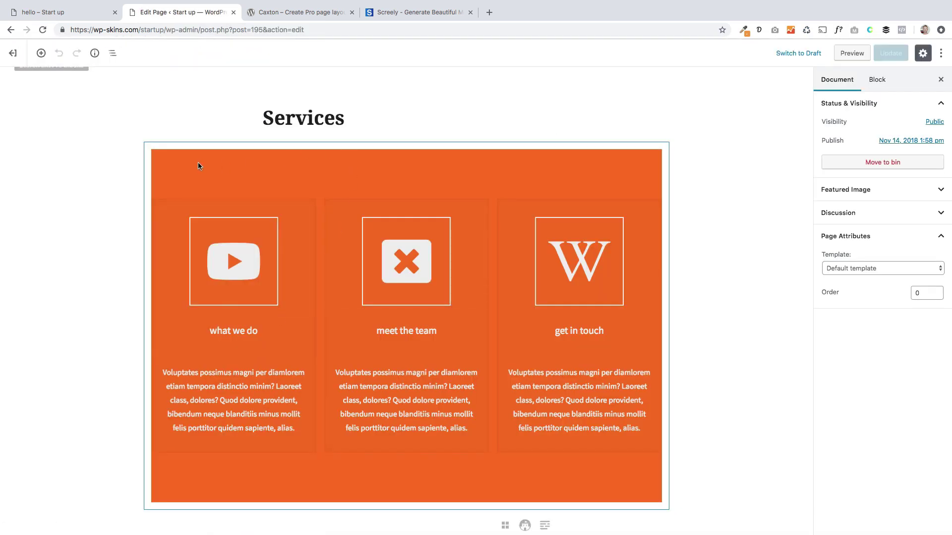
click(140, 154)
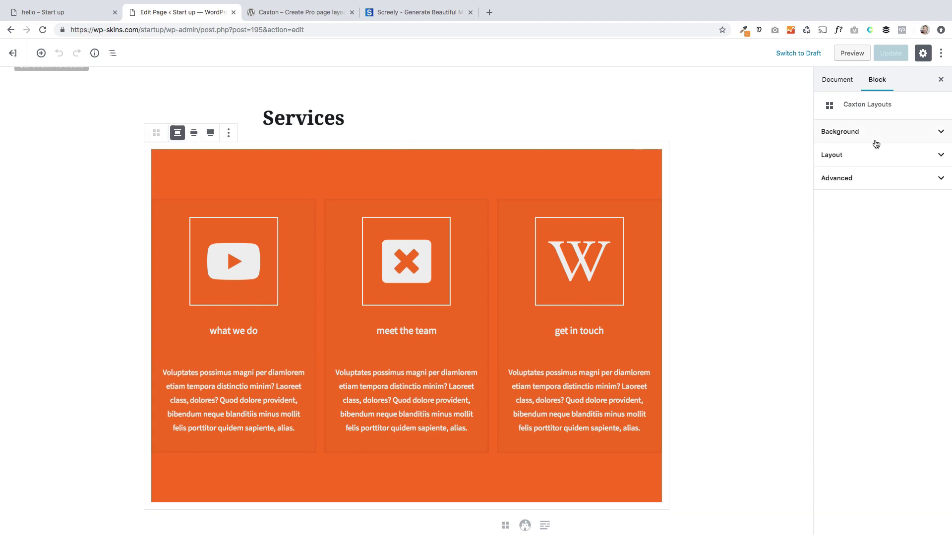
click(210, 133)
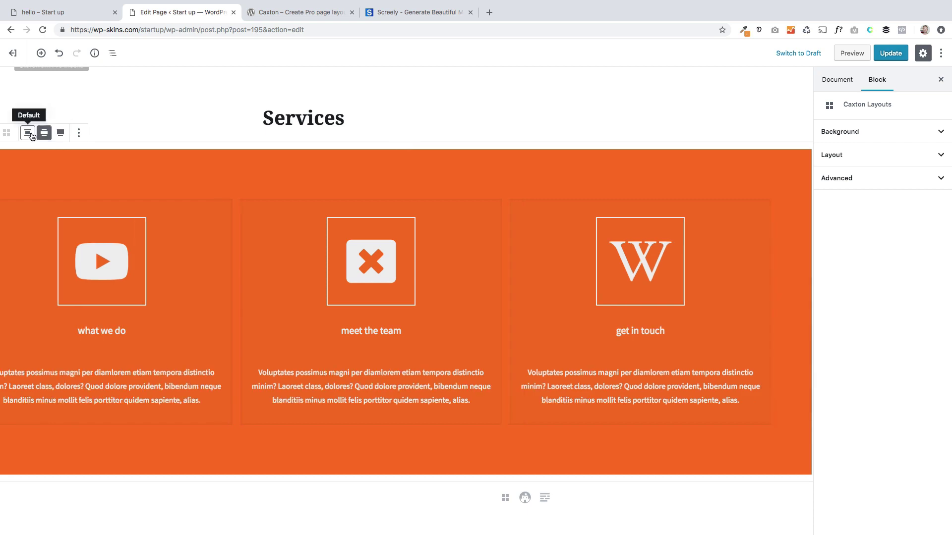
click(28, 132)
click(210, 132)
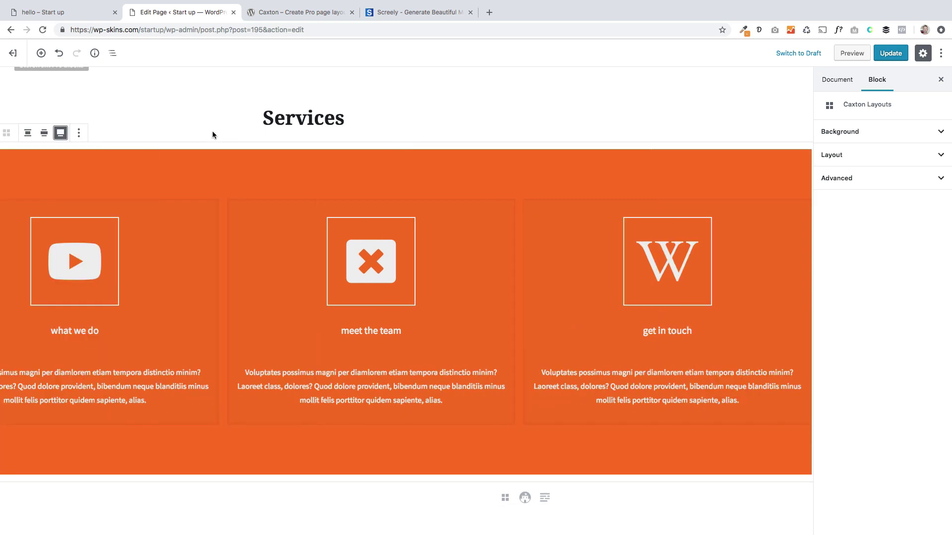
click(29, 133)
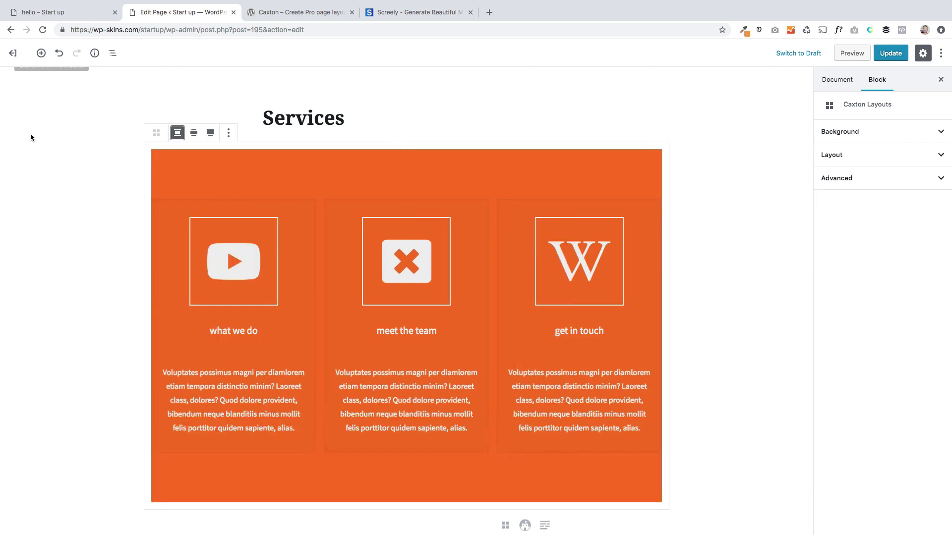